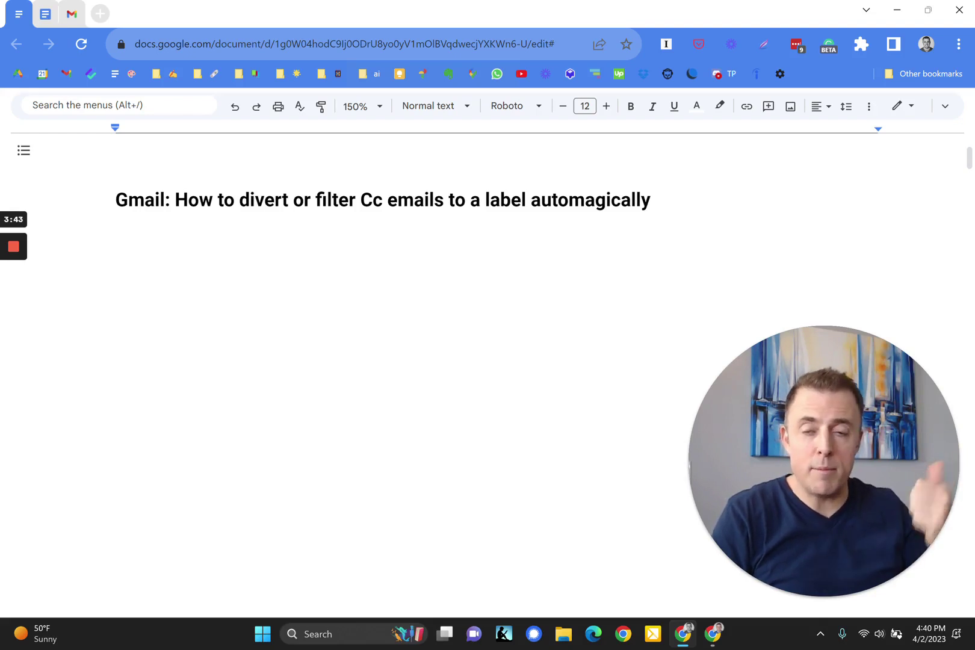
- Restore the bold 'Continue watching if:' heading below the title
key(ctrl+z)
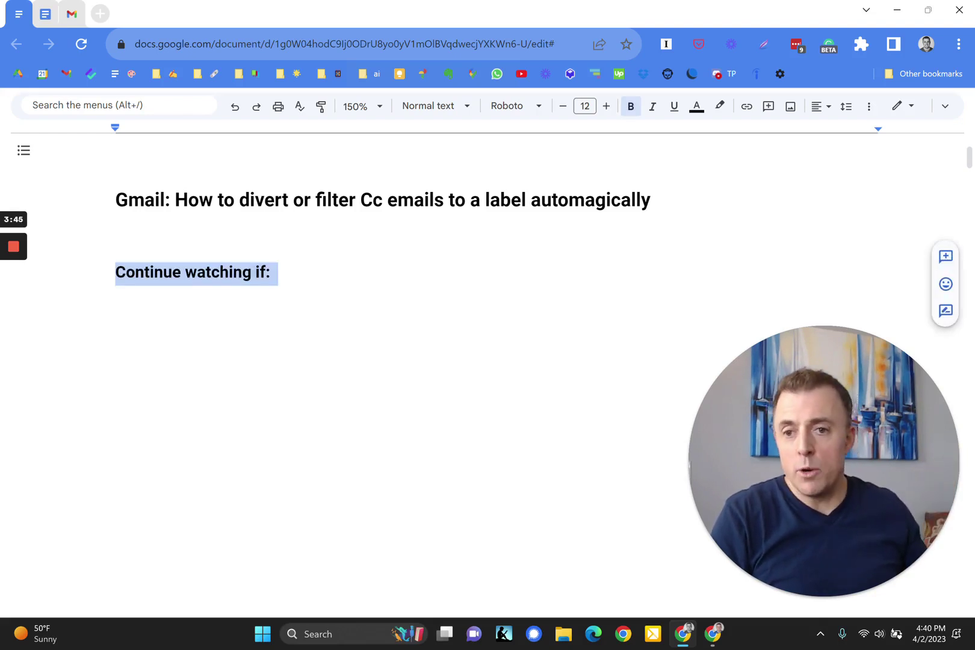
click(796, 596)
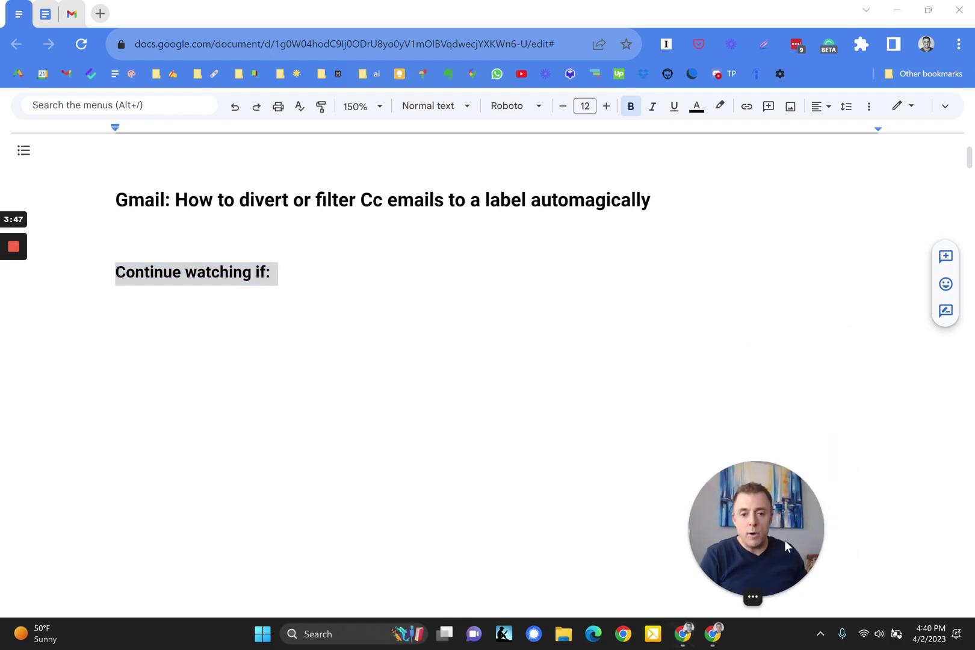
drag(785, 540, 907, 586)
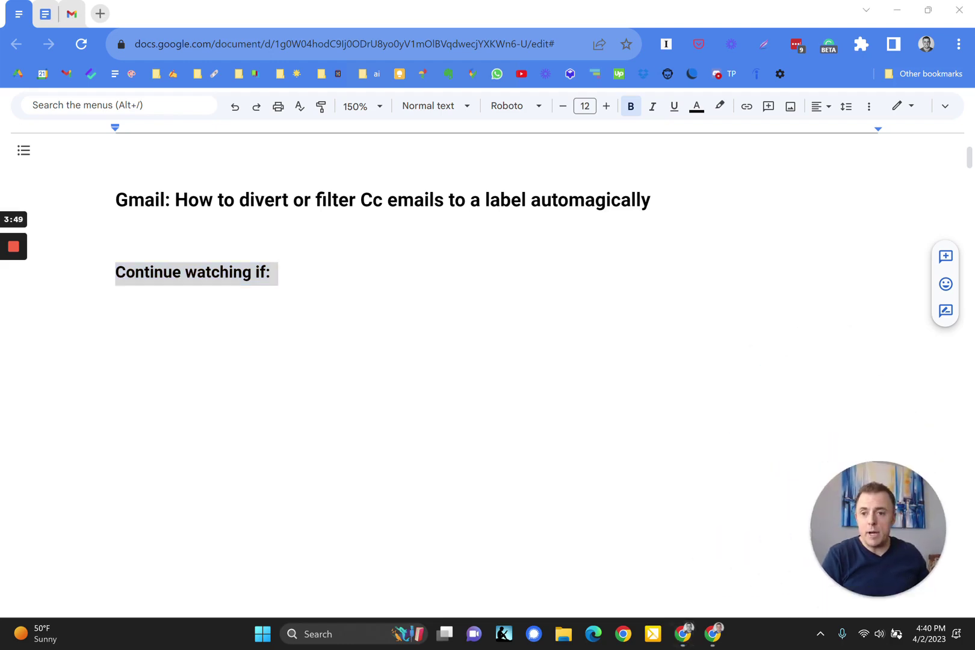
click(261, 341)
- Restore the seven Cc-noise bullets and the bold 'What are filters and how can they help' heading
key(ctrl+z)
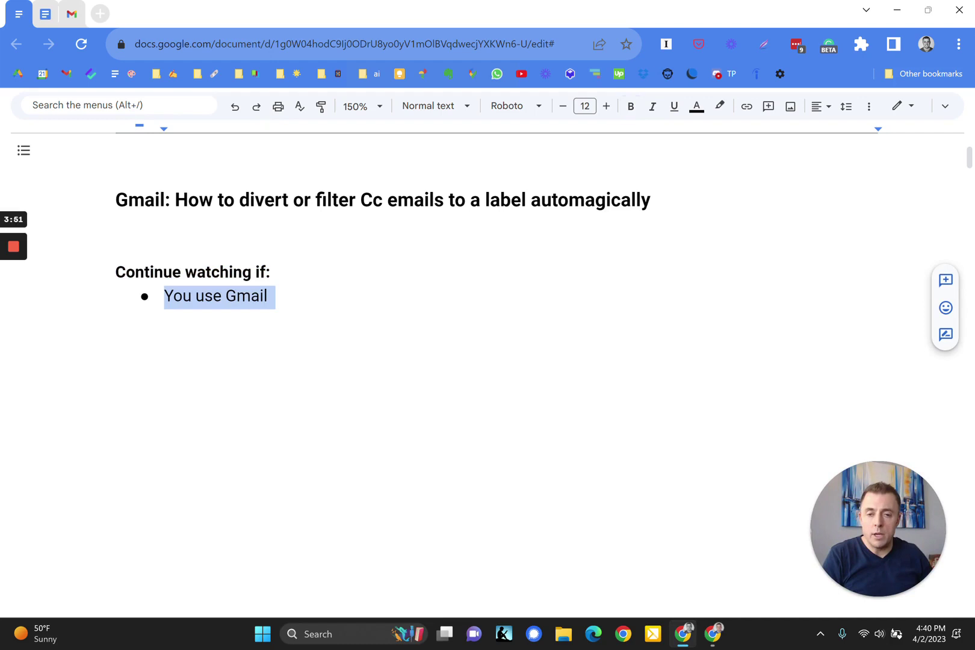
key(ctrl+z)
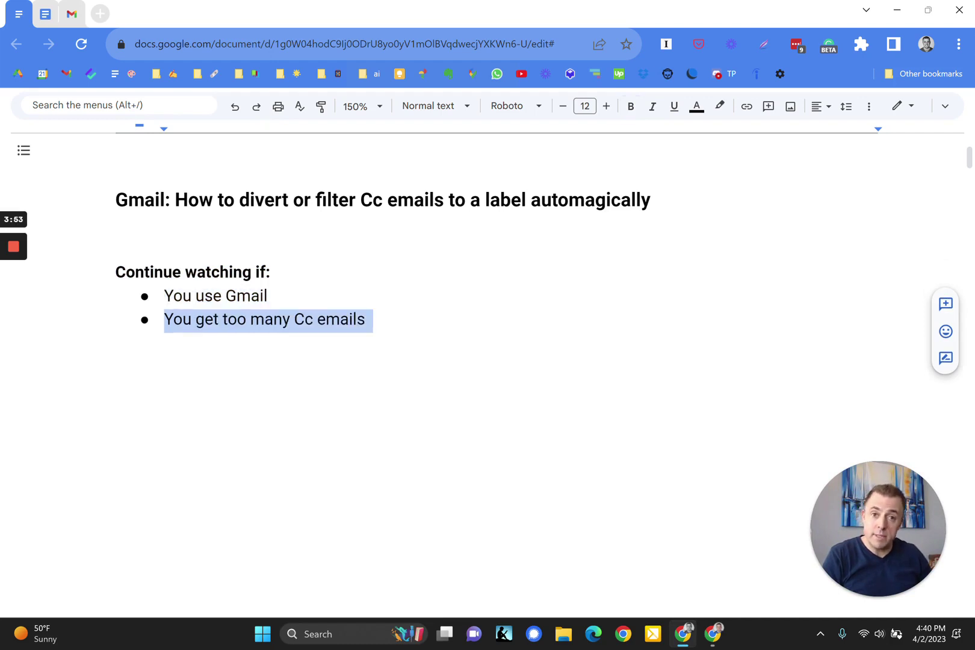
key(ctrl+z)
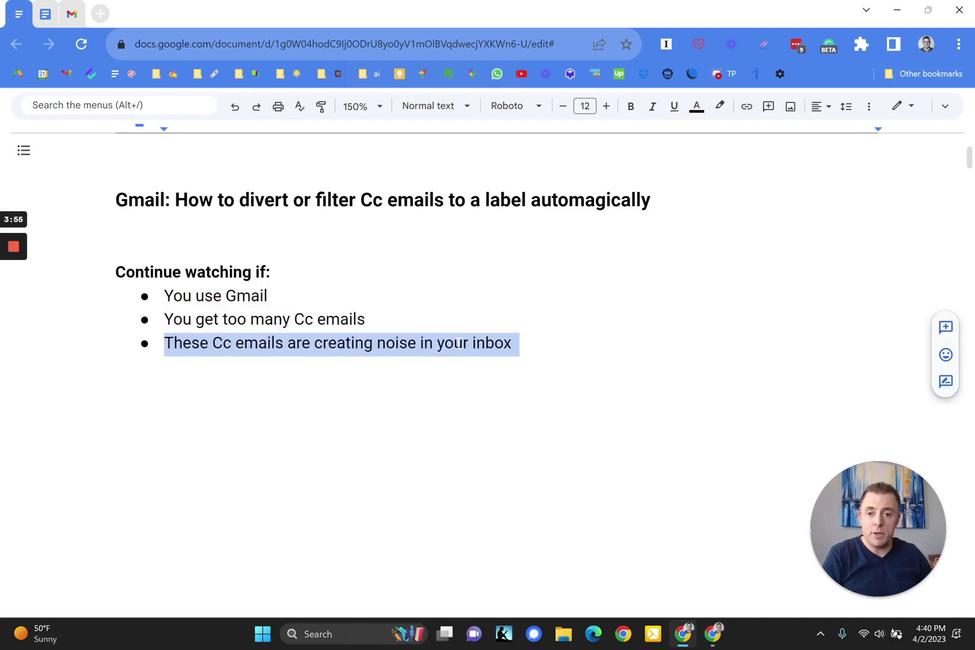
key(ctrl+z)
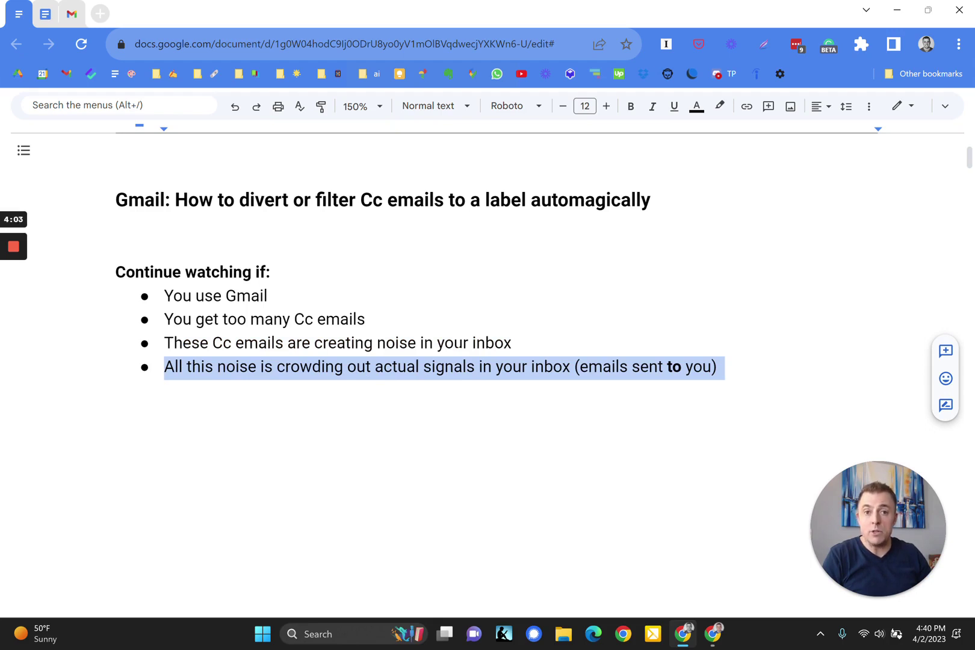
key(ctrl+y)
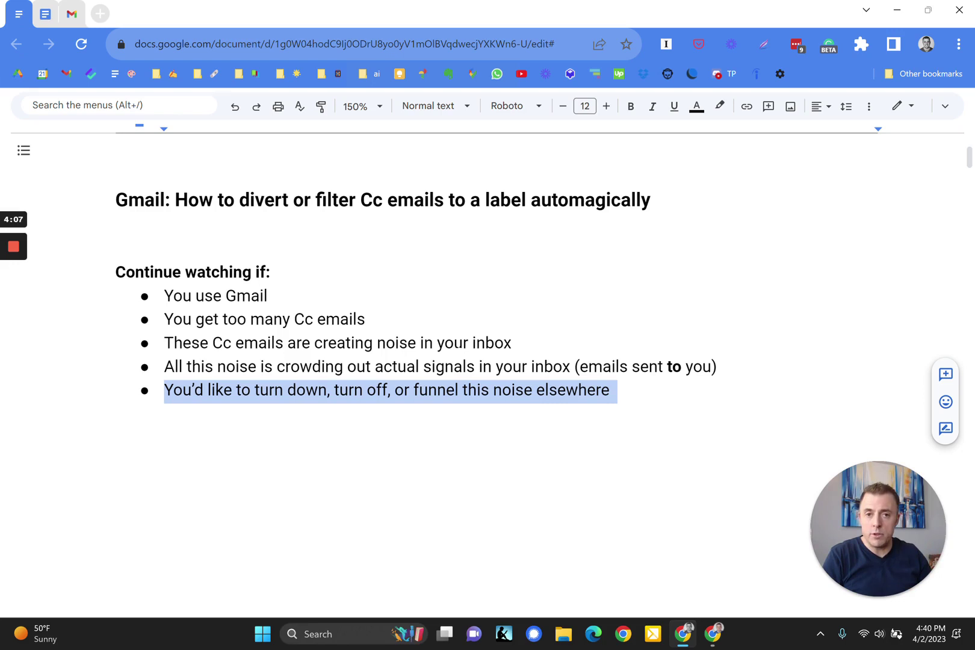
key(ctrl+y)
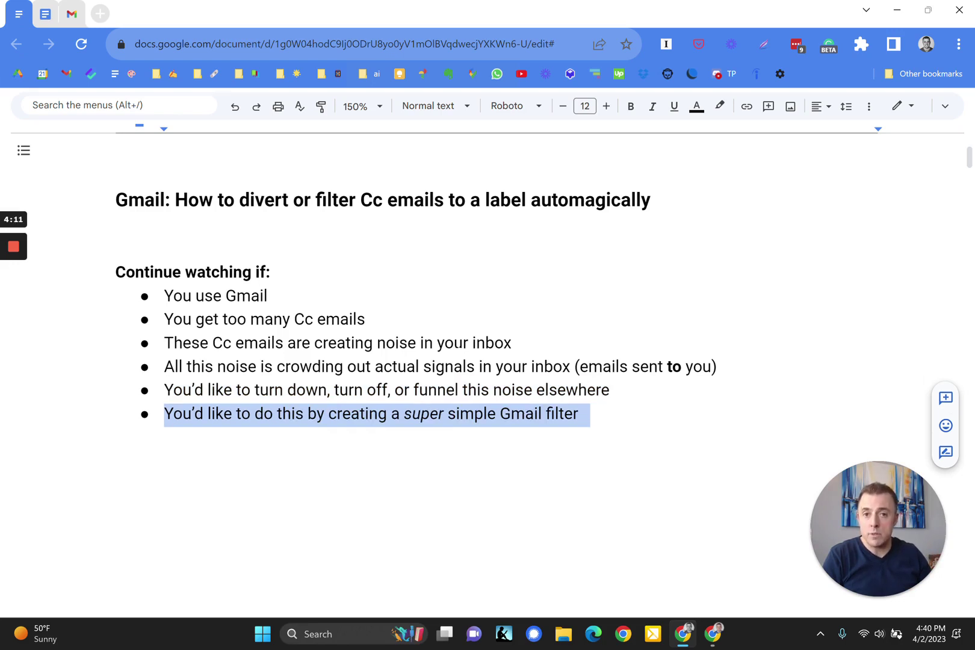
key(ctrl+y)
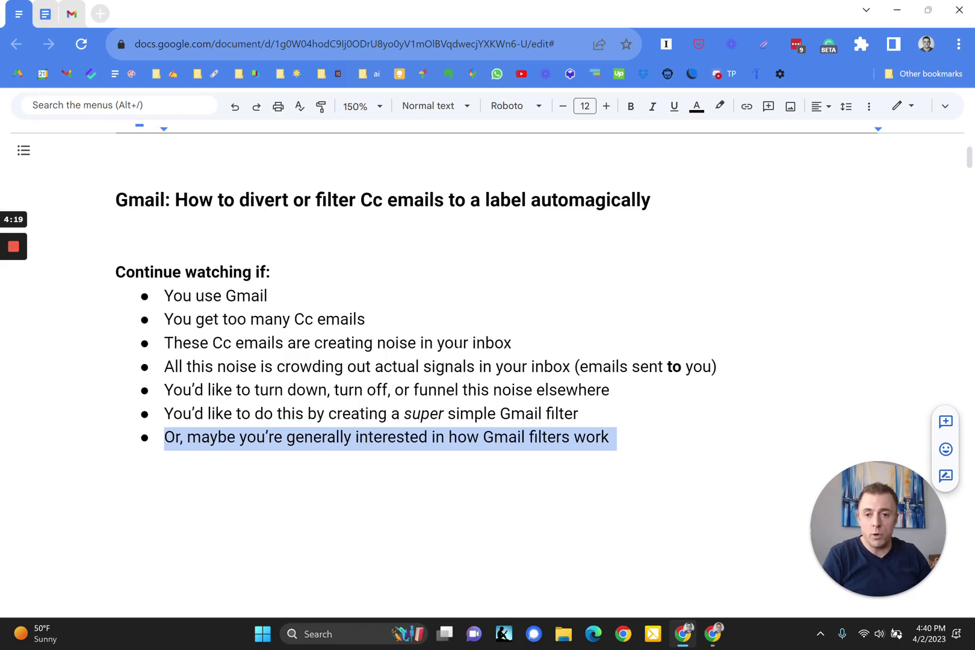
key(ctrl+y)
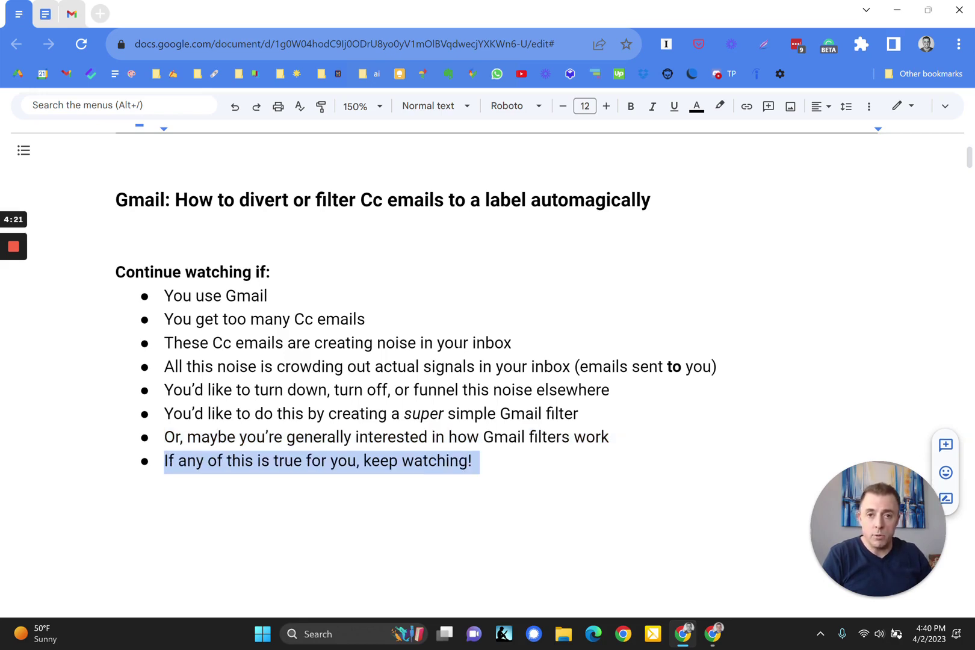
key(ctrl+y)
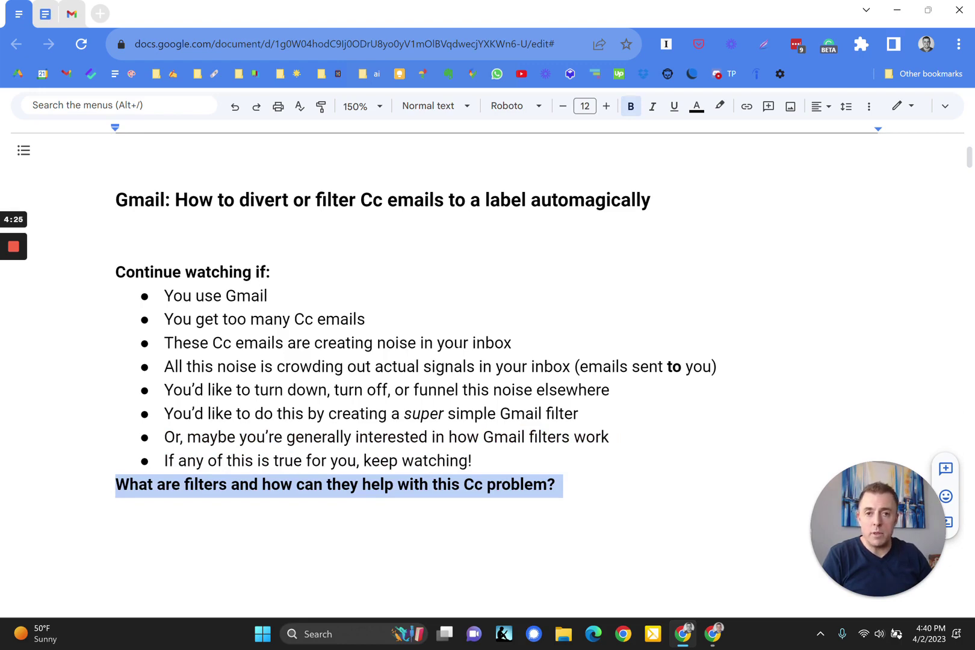
- Restore the bullets comparing filters to Outlook rules and a librarian sorting books
scroll(421, 361, down, 5)
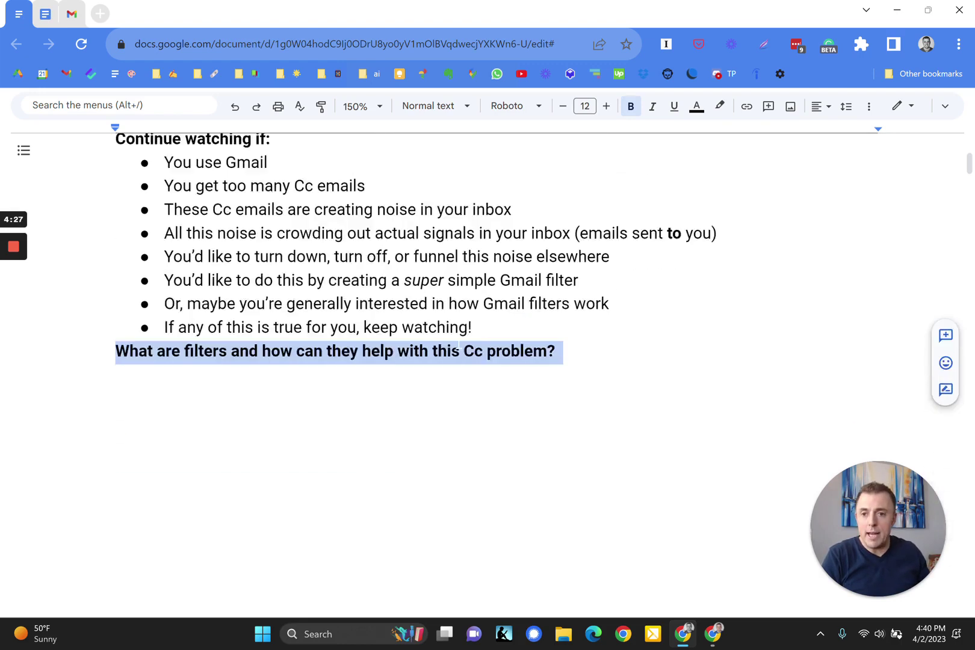
key(ctrl+y)
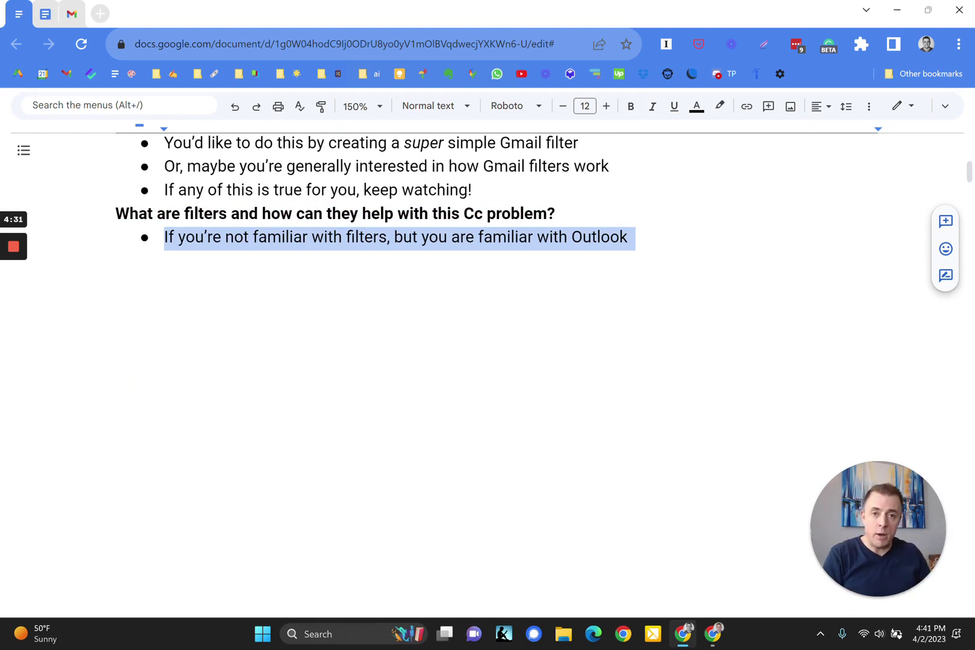
key(ctrl+y)
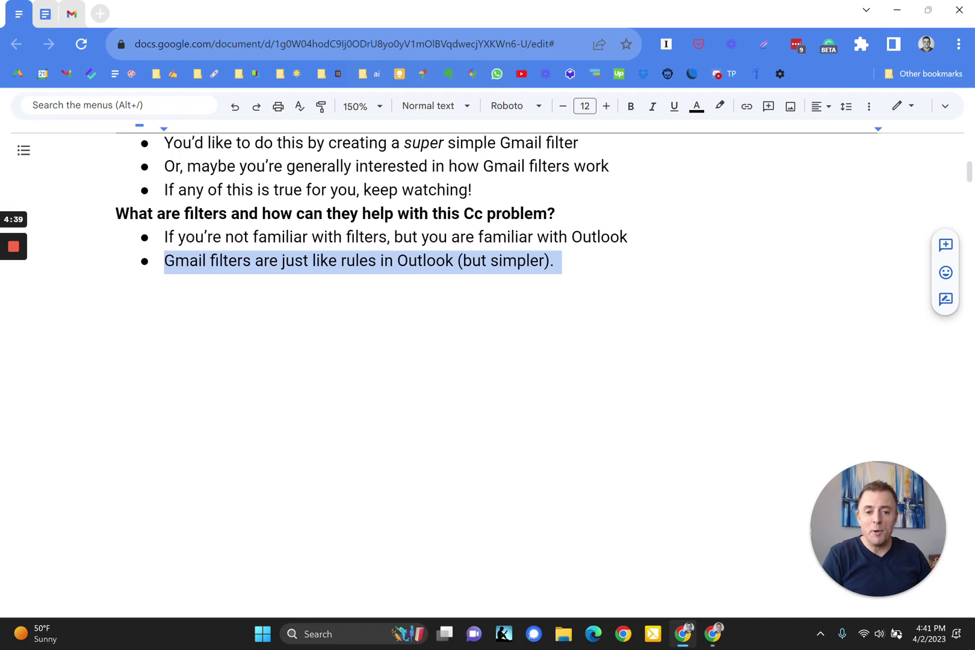
key(ctrl+y)
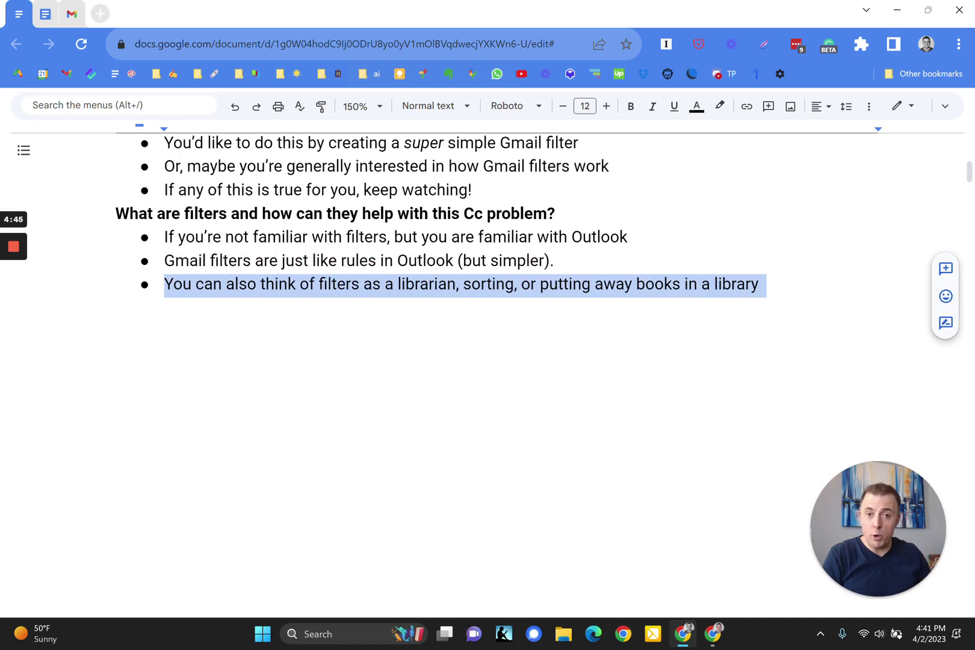
key(ctrl+y)
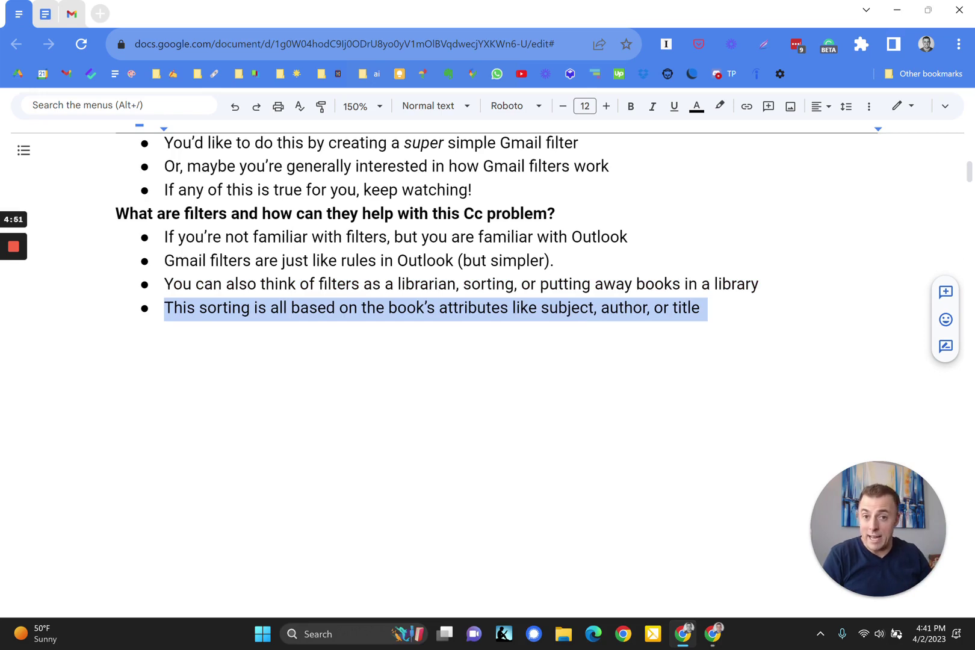
key(ctrl+y)
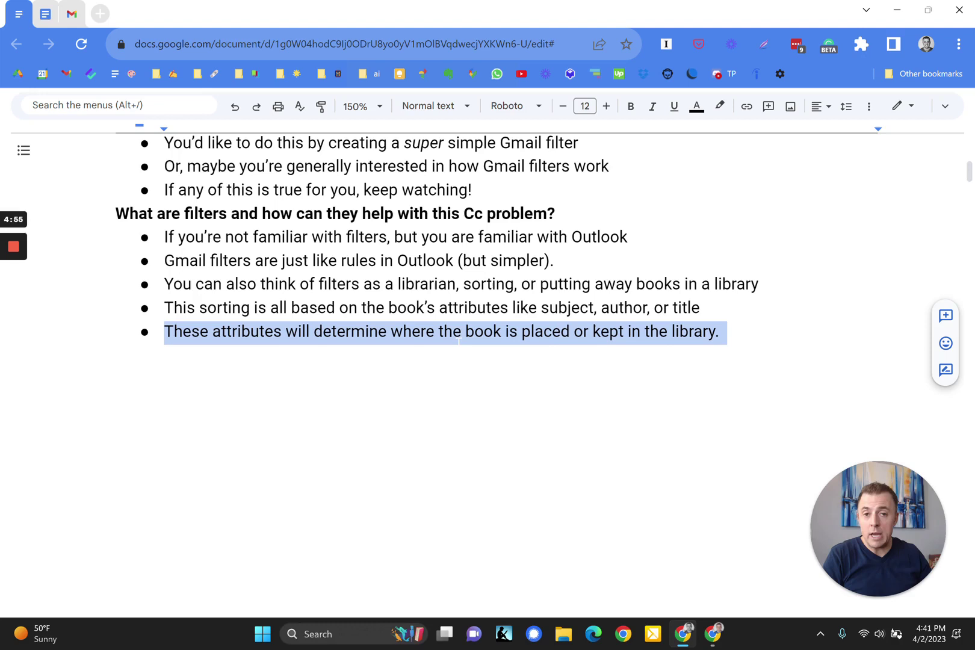
- Restore the email-sorting and organized-inbox bullets, then the bold 'Sold! How do I filter Cc emails?' heading
key(ctrl+y)
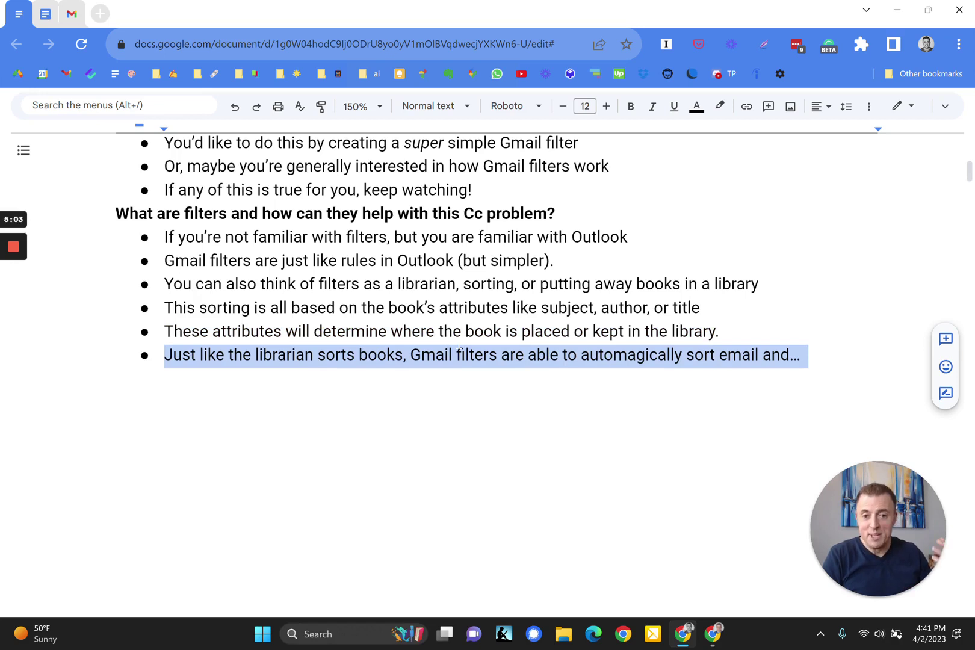
key(ctrl+z)
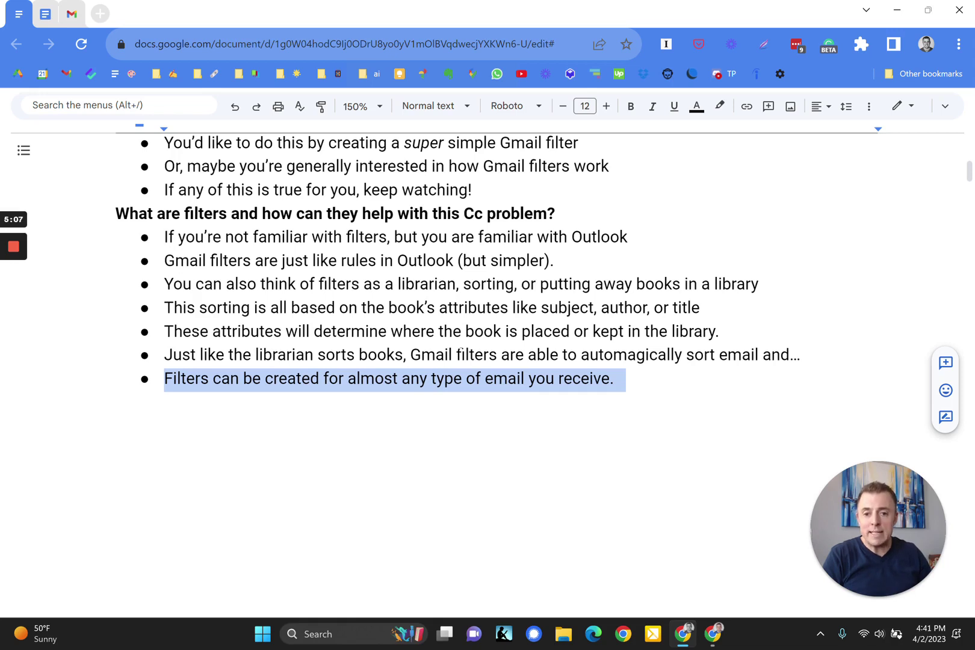
key(ctrl+z)
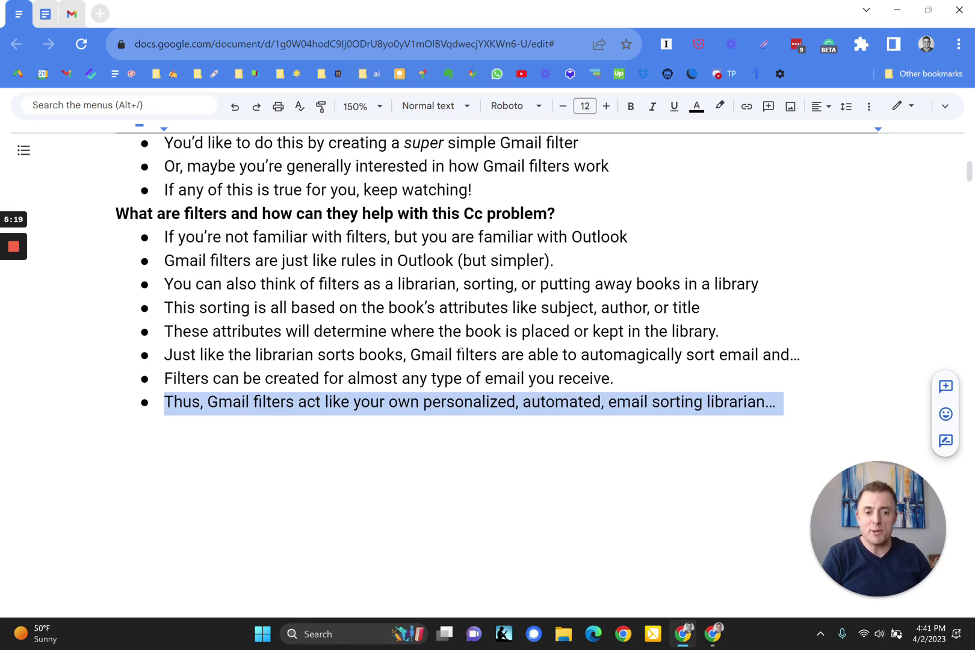
key(ctrl+z)
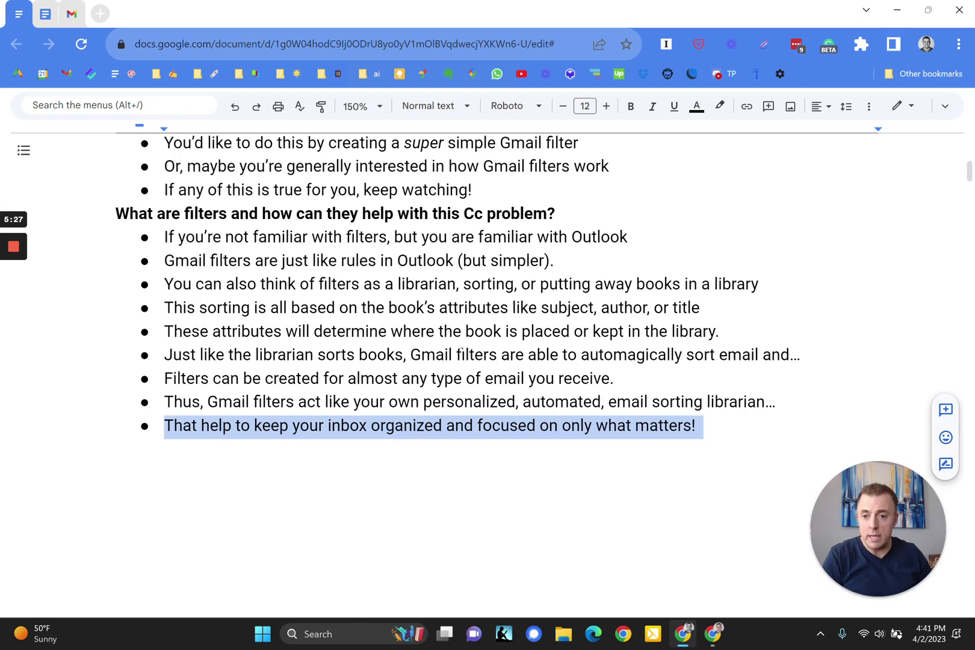
key(ctrl+z)
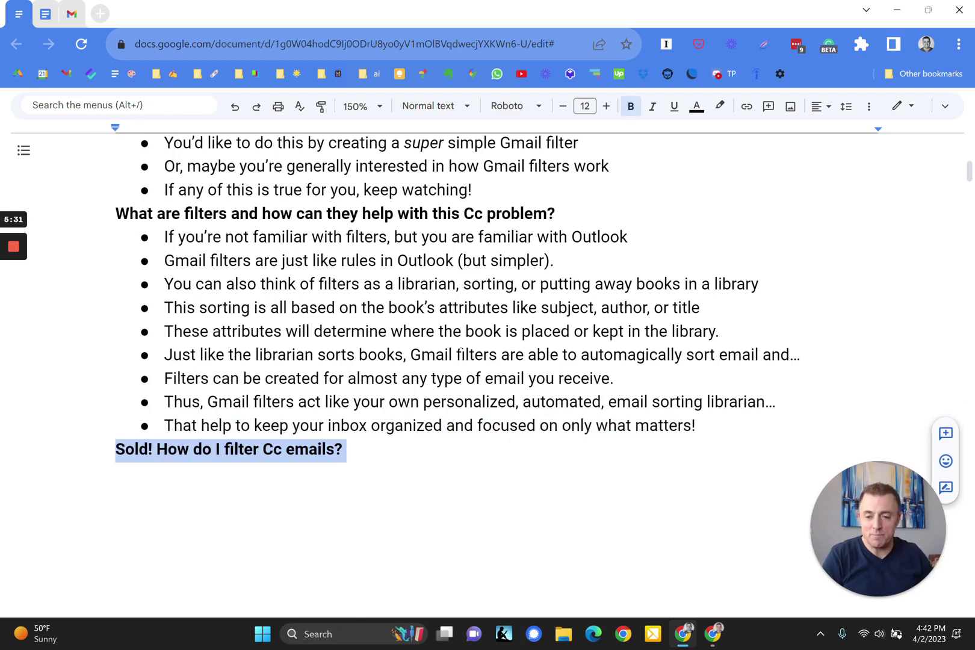
- Restore the 'tell the librarian' bullet and its forward-slash search-bar sub-bullet
scroll(539, 321, down, 3)
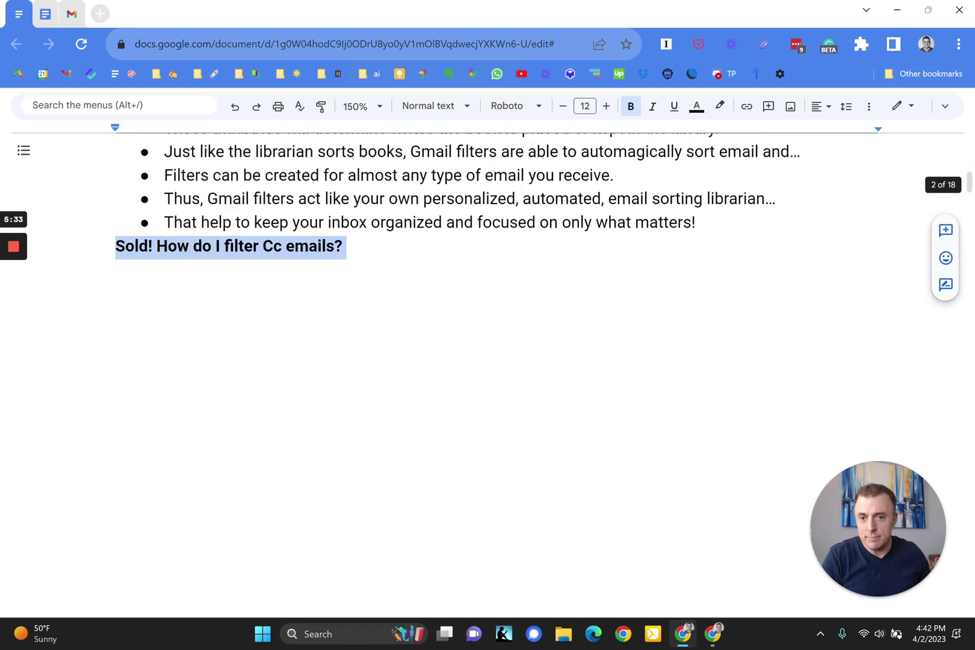
key(ctrl+y)
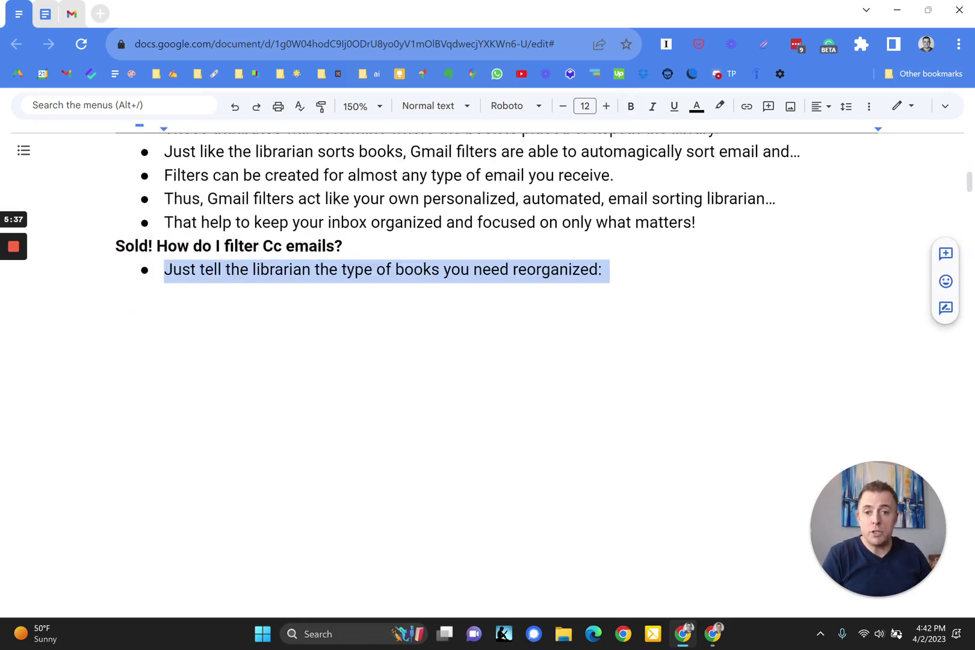
key(ctrl+y)
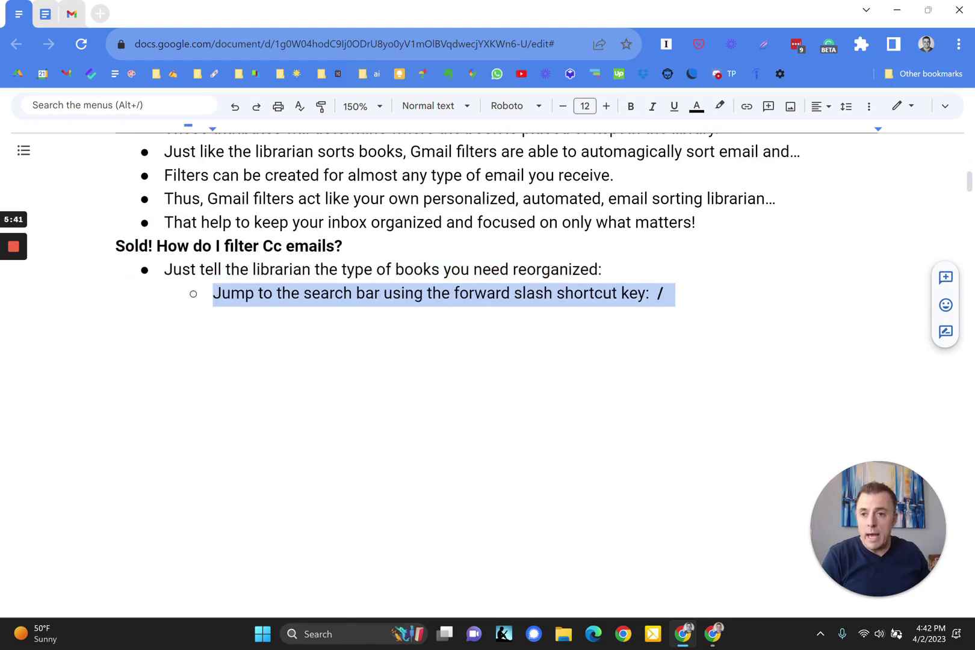
- In Gmail, search for cc:me to list the six conversations you were copied on
click(72, 13)
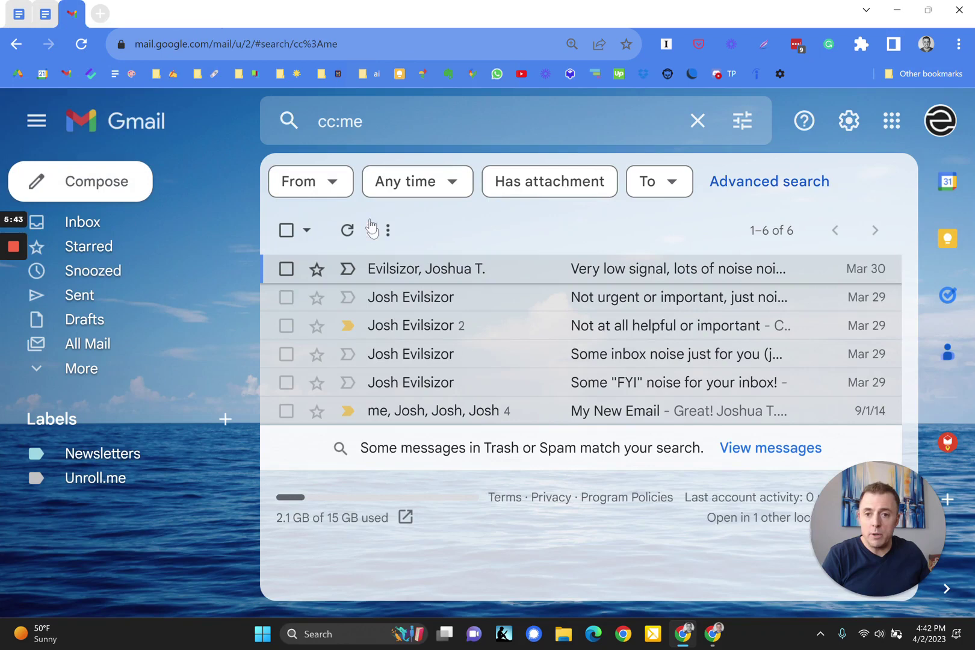
key(g)
key(i)
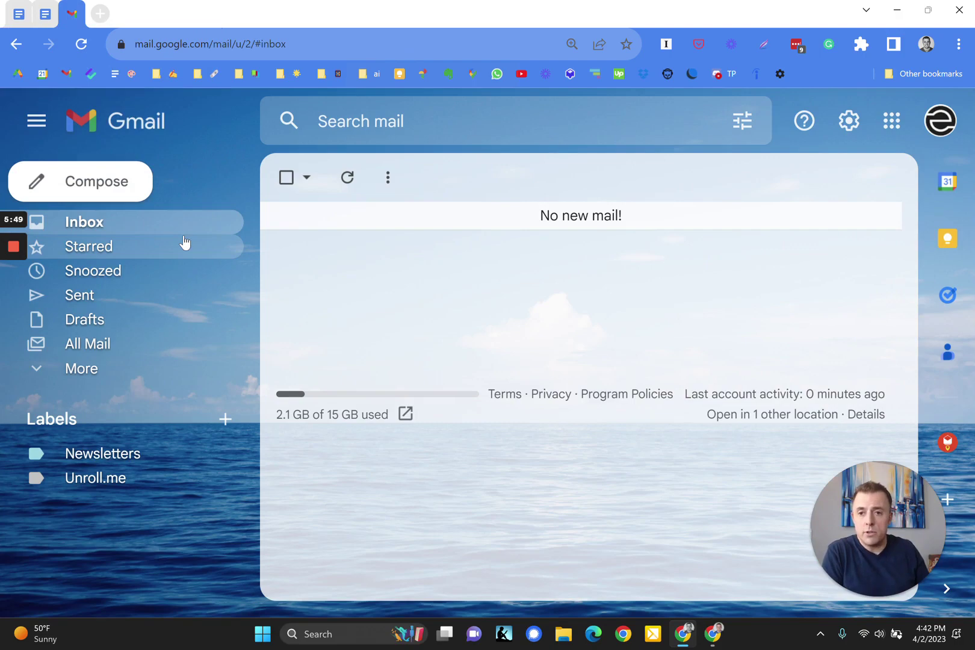
key(slash)
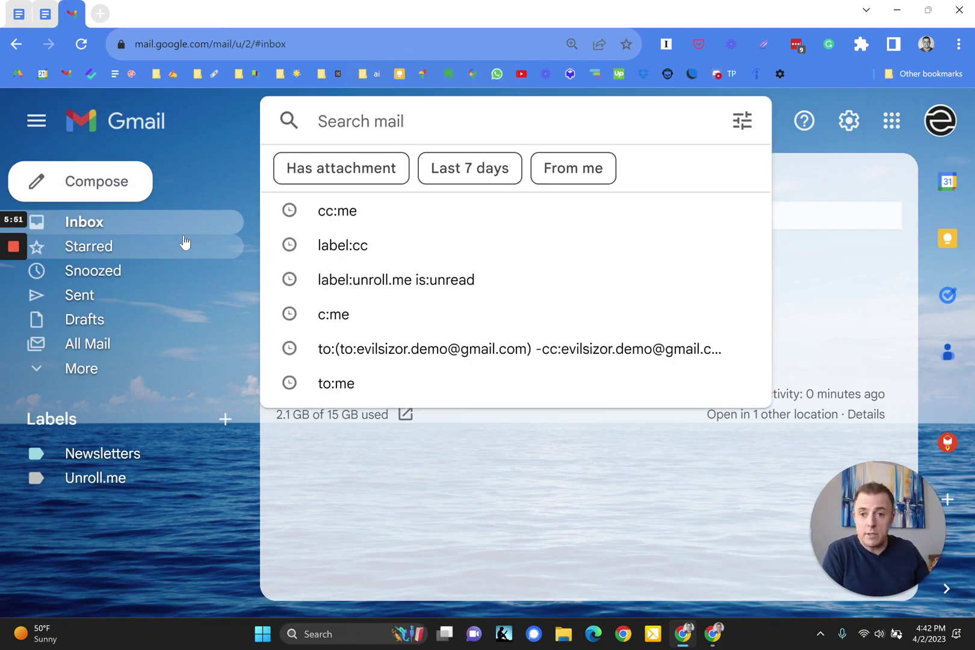
text(cc:)
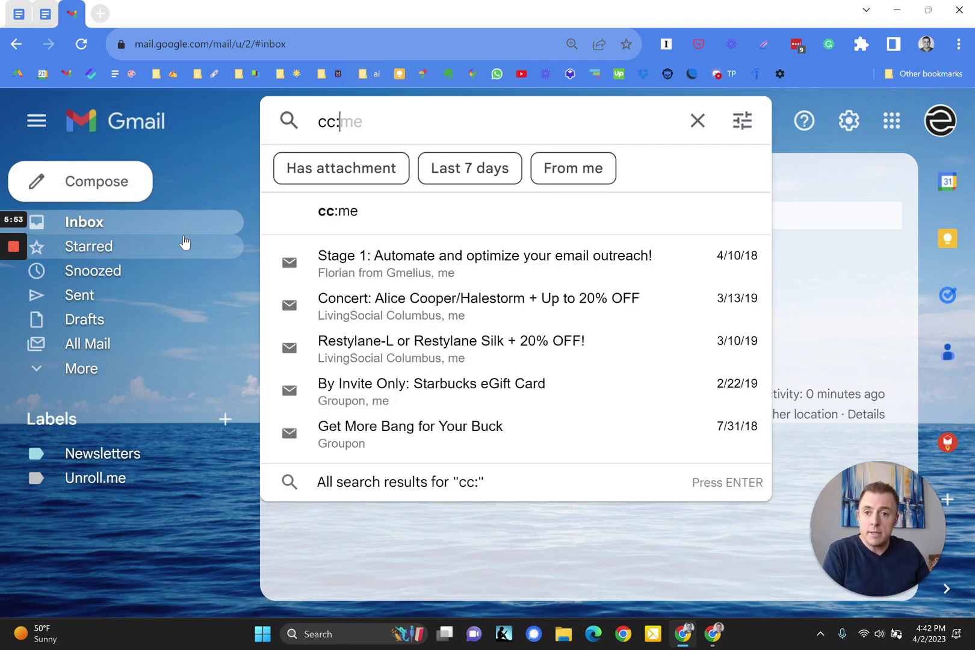
text(me)
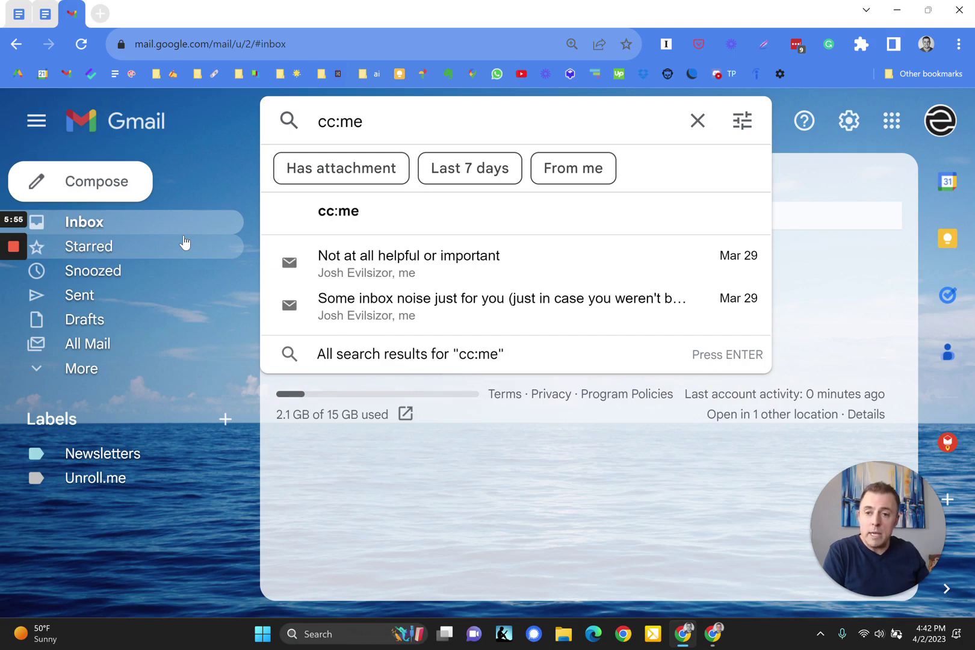
key(Return)
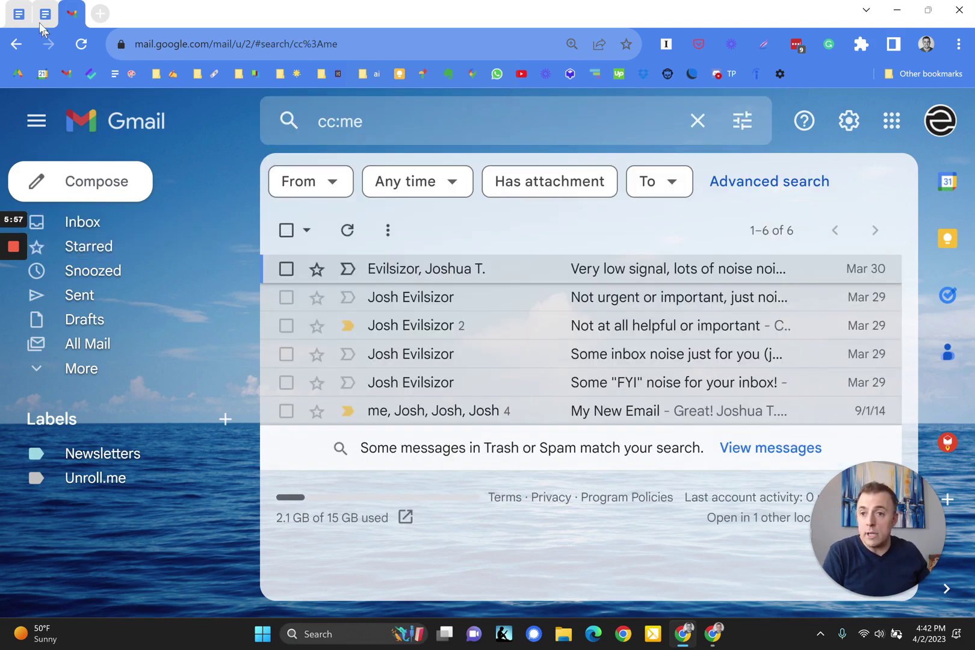
- Add a bold 'Type: cc:me' sub-bullet with the not-case-sensitive note
click(19, 17)
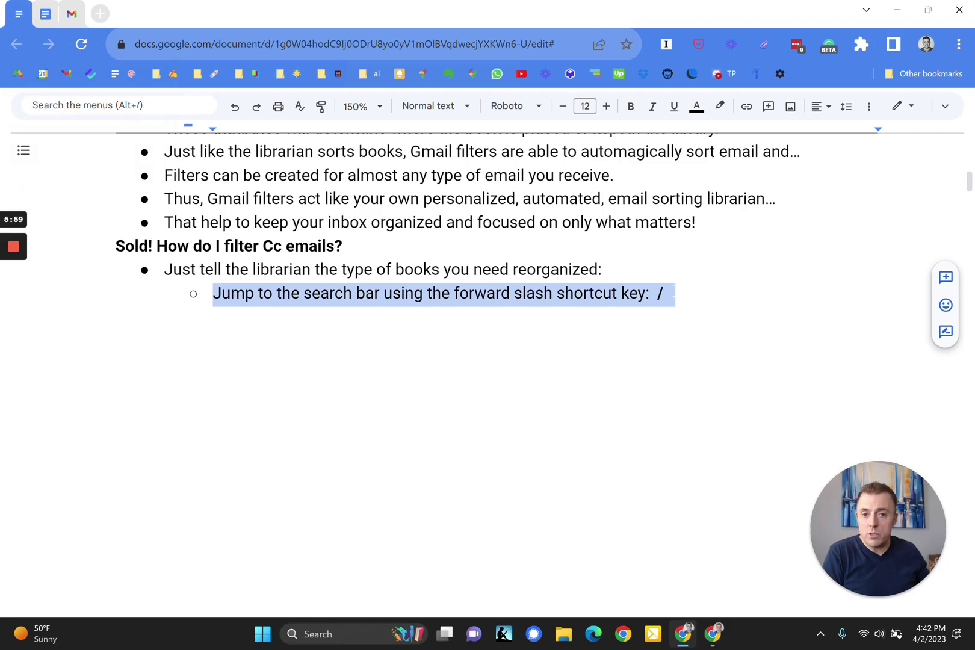
key(End)
key(Return)
text(Type: cc:me)
key(shift+Left)
key(shift+Left)
key(shift+Left)
key(shift+Left)
key(shift+Left)
key(ctrl+b)
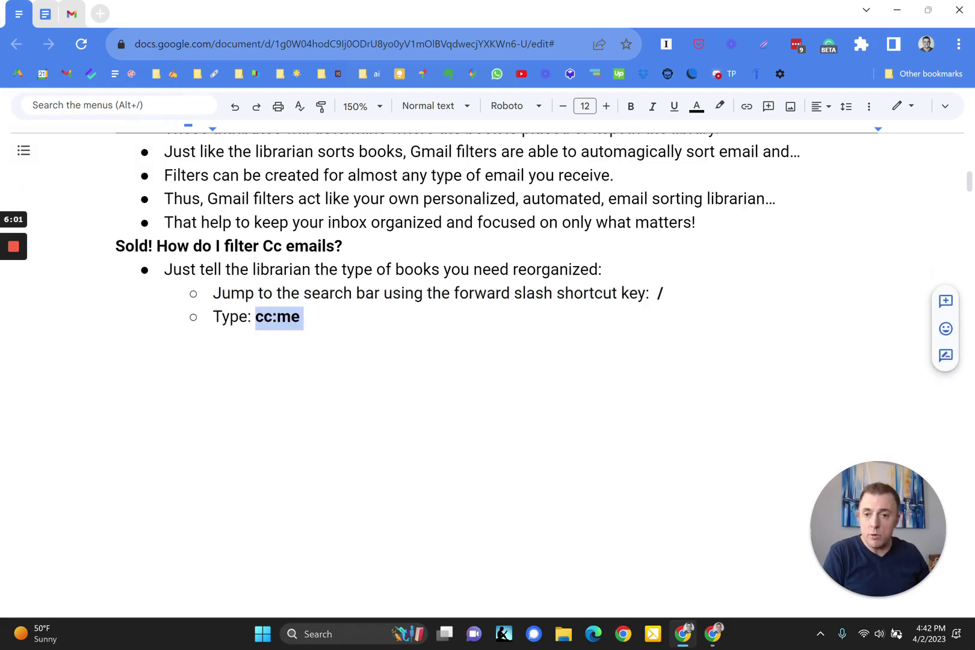
key(End)
text((not case sensitive))
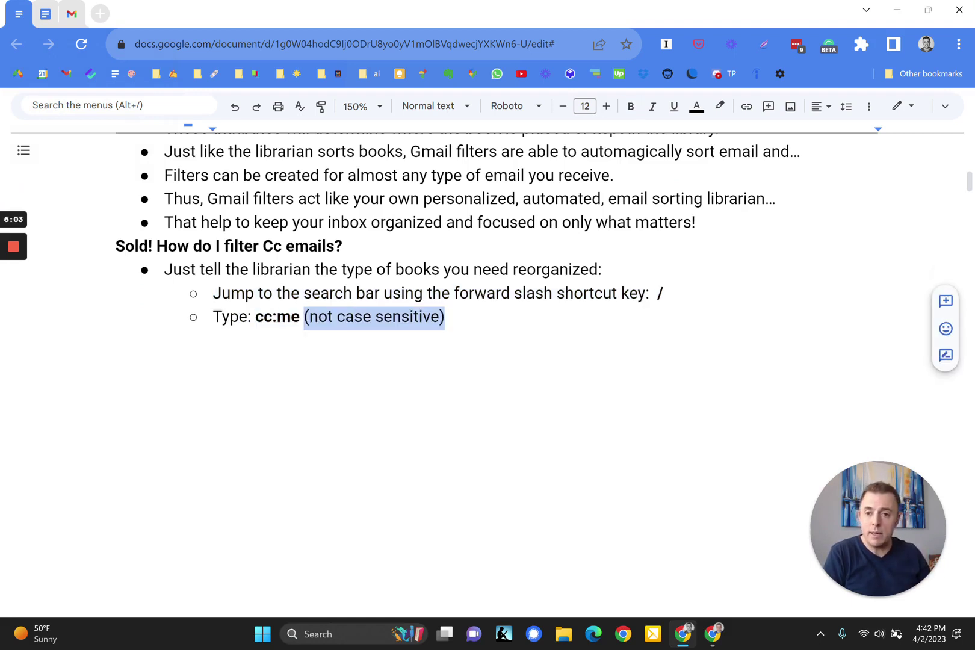
- Add deeper sub-bullets about using your email address or aliases instead of me
key(End)
key(Return)
key(Tab)
key(ctrl+v)
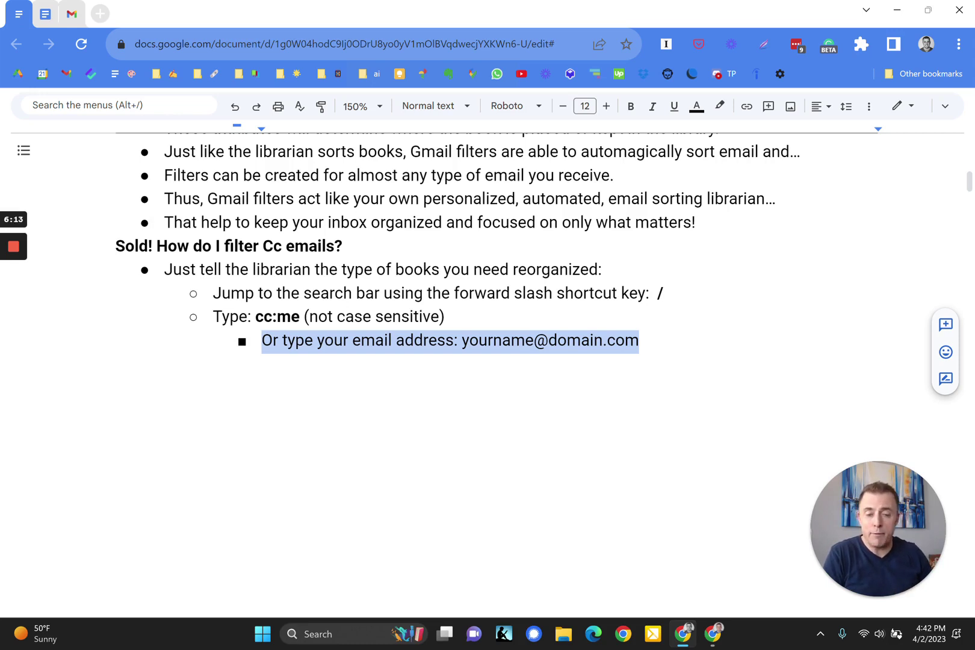
key(Down)
key(shift+End)
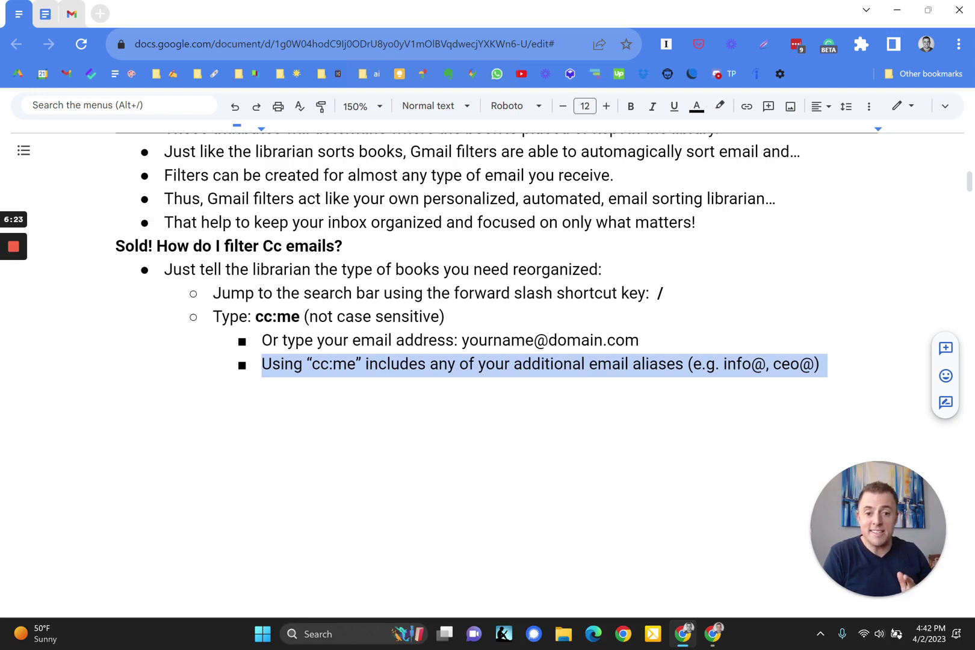
- Add the run-search step and the two ways to reach Advanced search
key(ctrl+z)
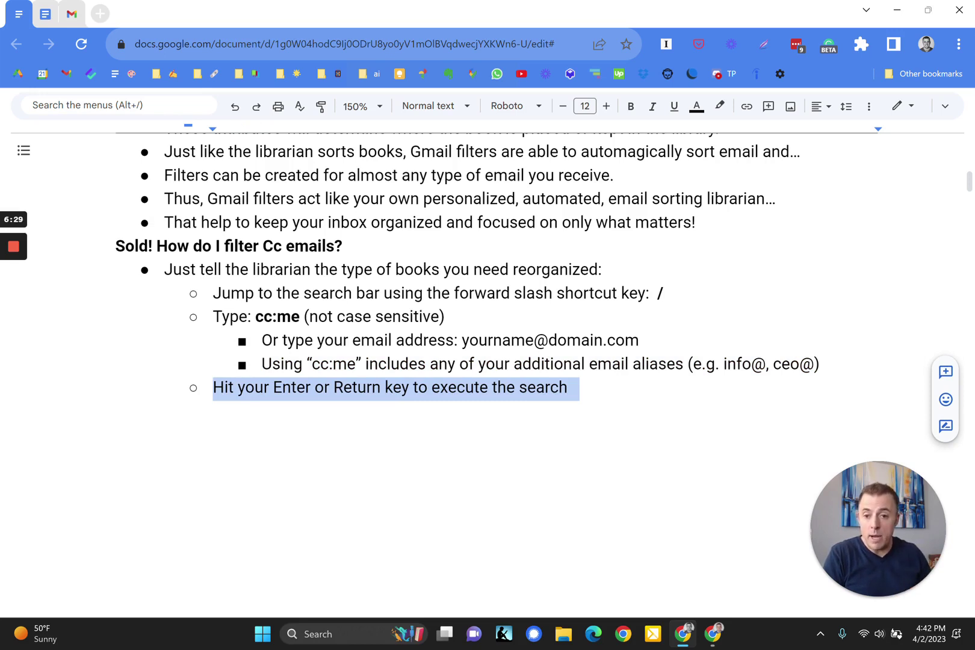
key(ctrl+z)
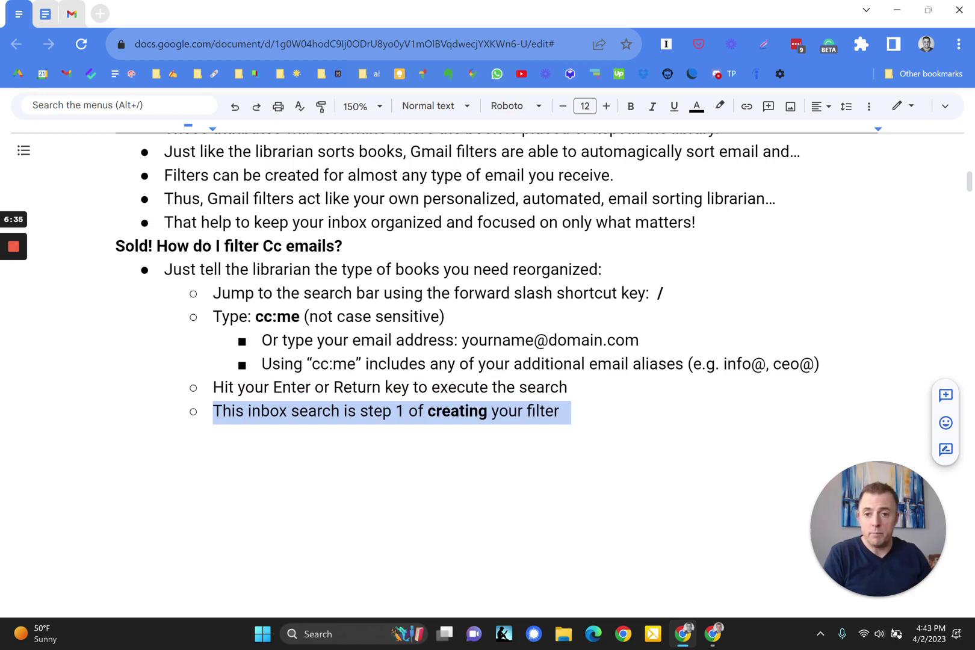
key(ctrl+z)
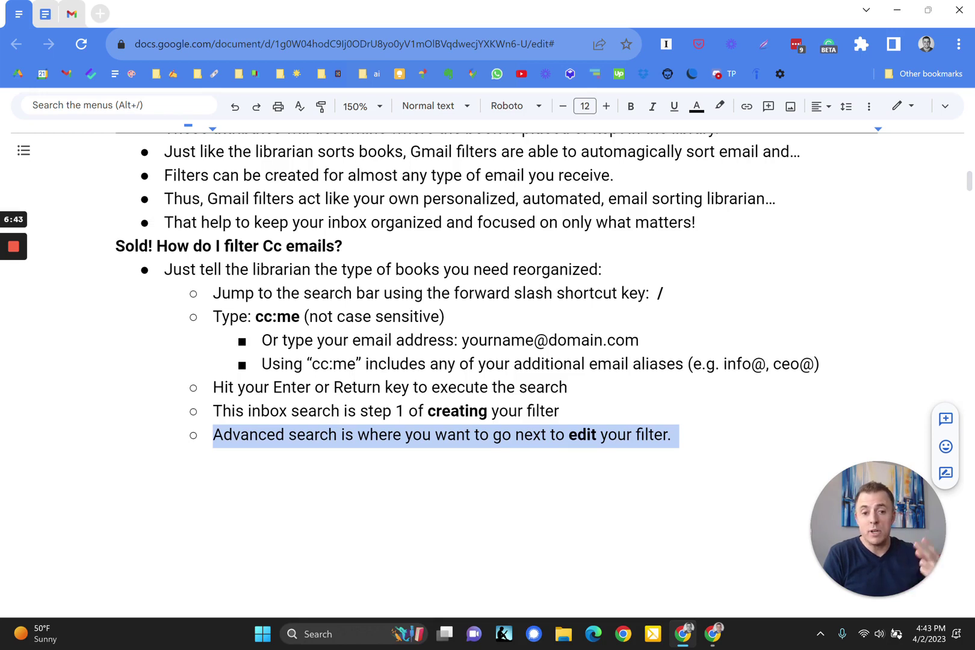
key(ctrl+y)
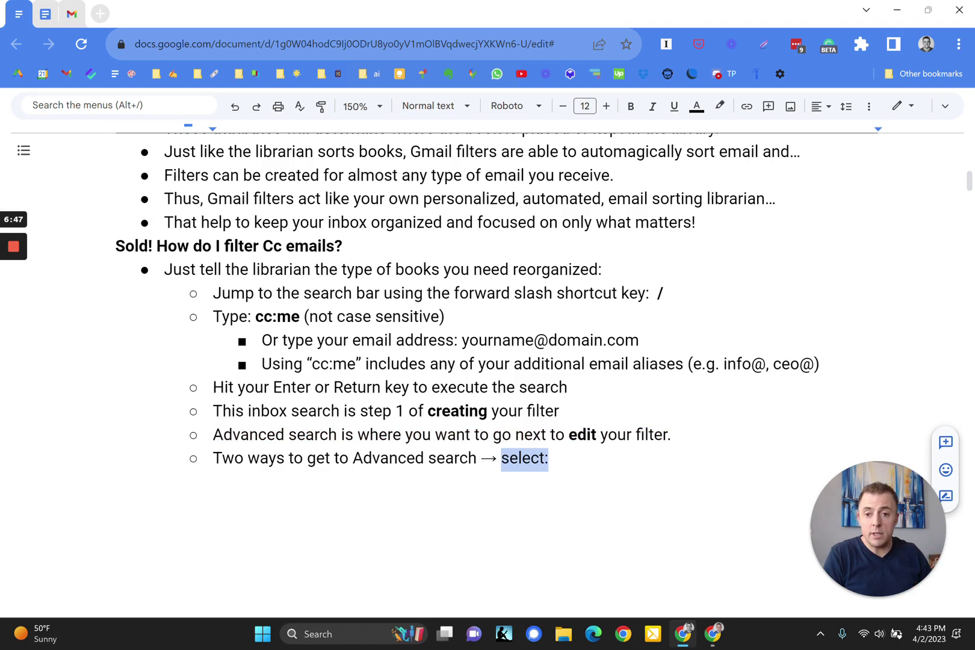
key(ctrl+y)
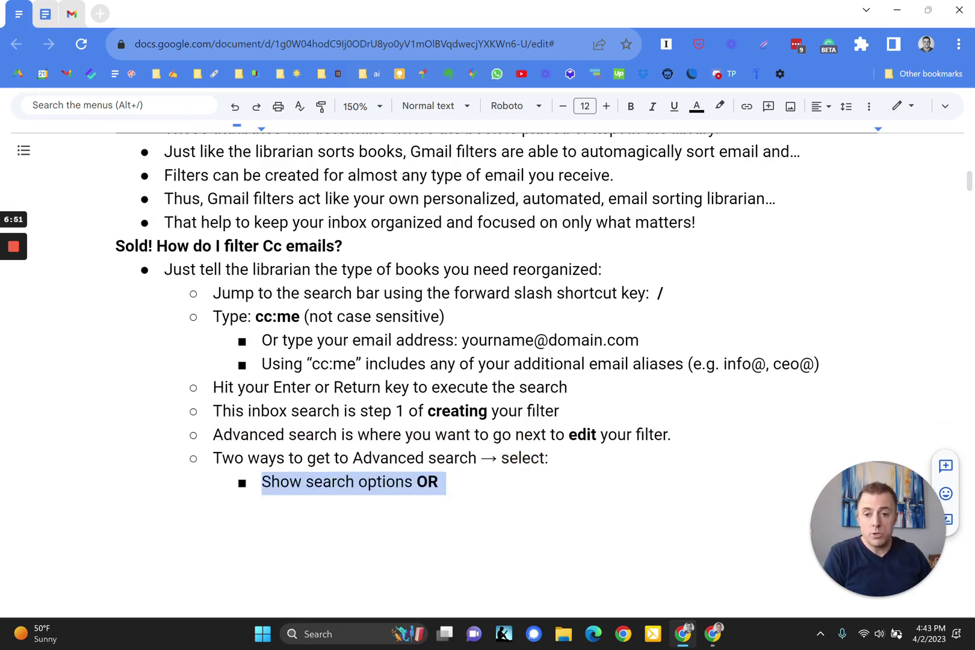
key(ctrl+y)
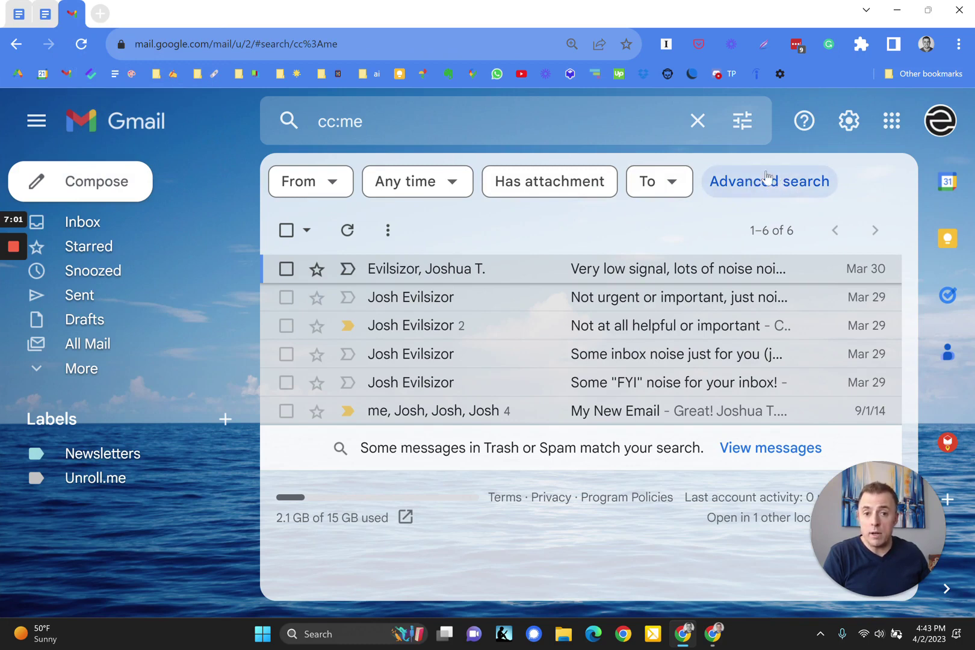
- Open Gmail's advanced search panel with cc:me in Has the words
click(743, 122)
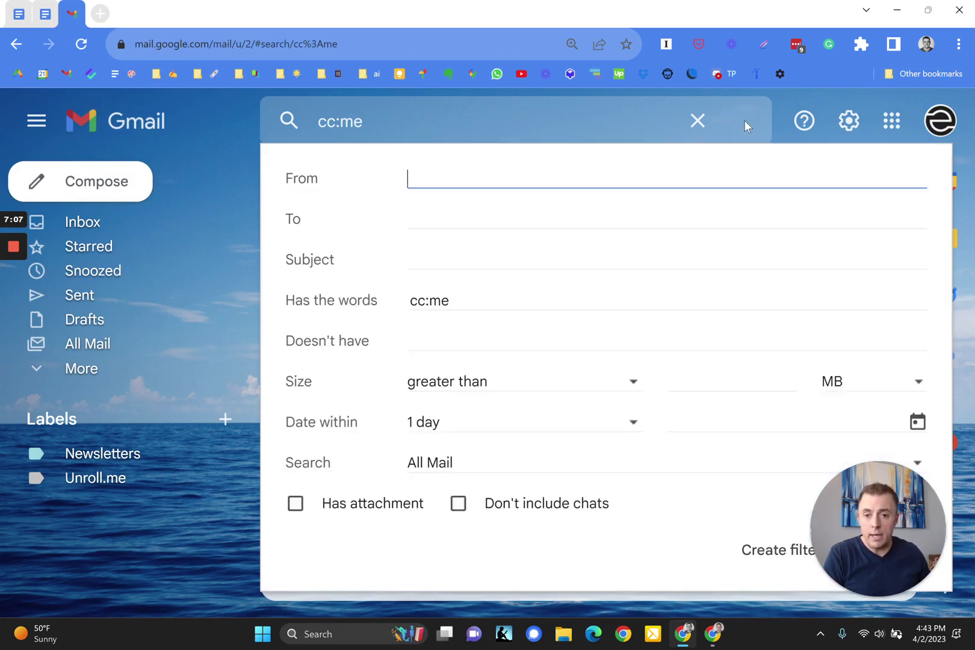
- Add lines saying Advanced search is every filter's start point for choosing emails
click(23, 19)
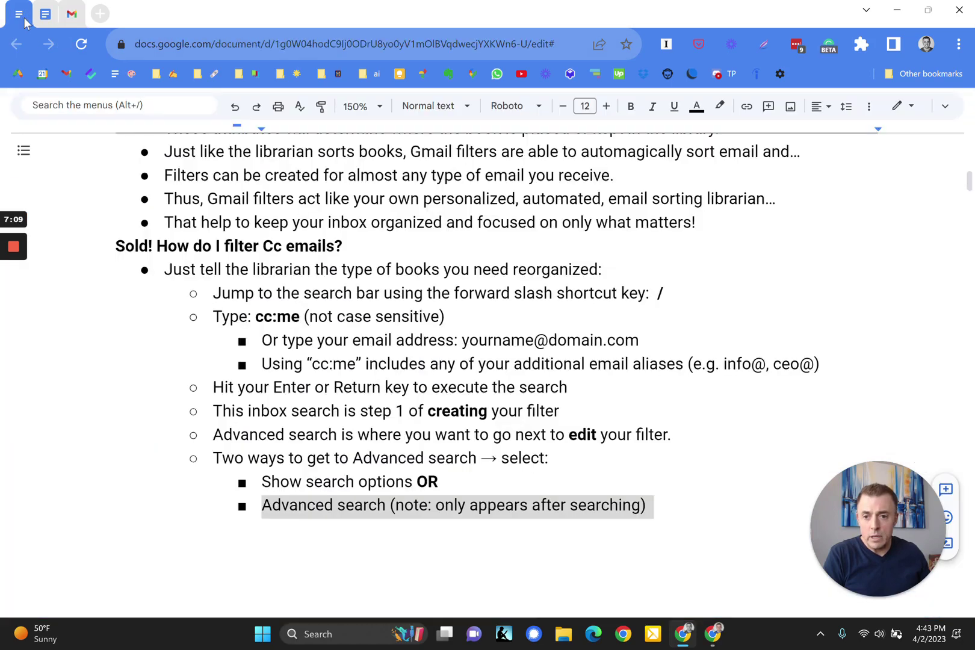
key(ctrl+z)
scroll(363, 401, down, 2)
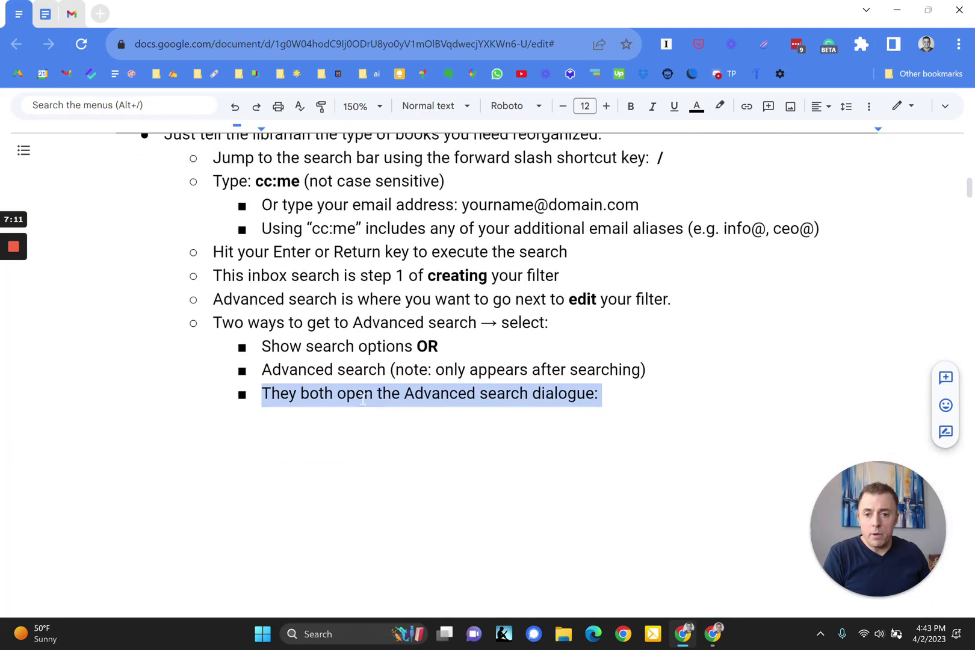
scroll(363, 400, down, 3)
key(ctrl+z)
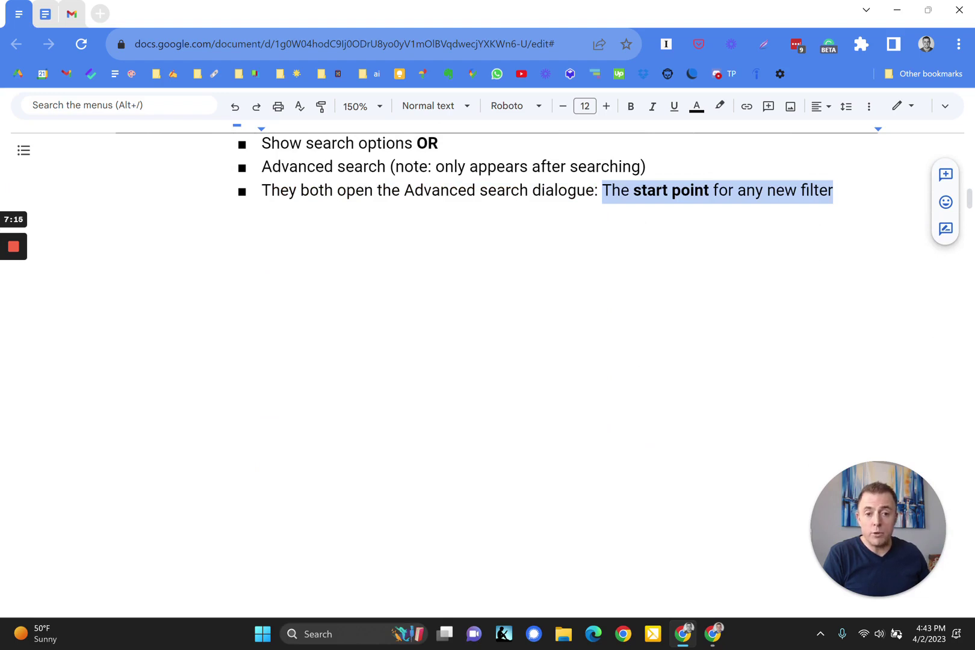
key(ctrl+z)
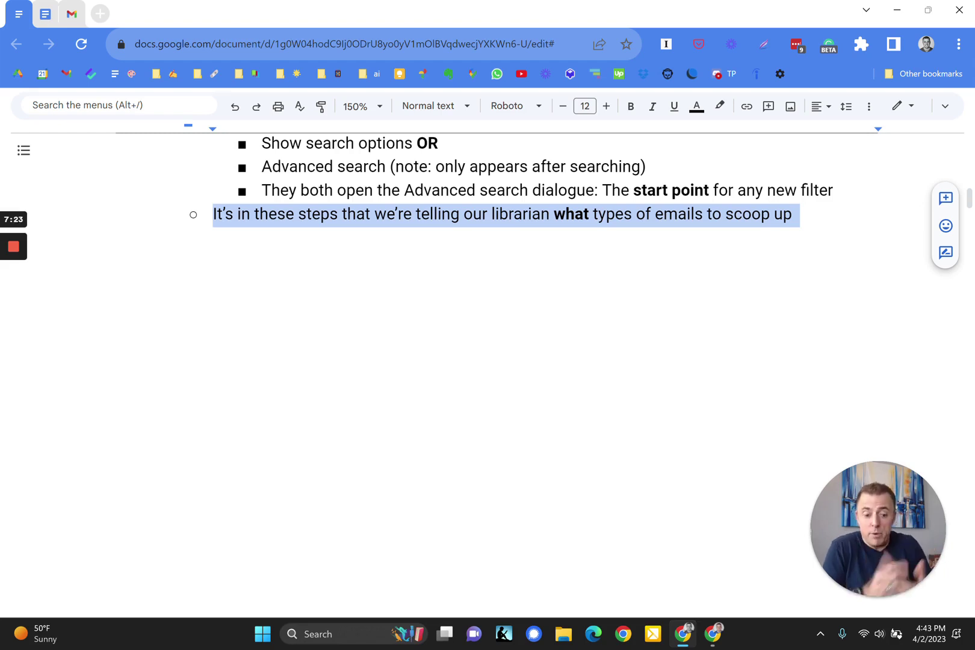
- Add 'The two important steps here:' with the review cc:me in Has the words bullet
key(ctrl+y)
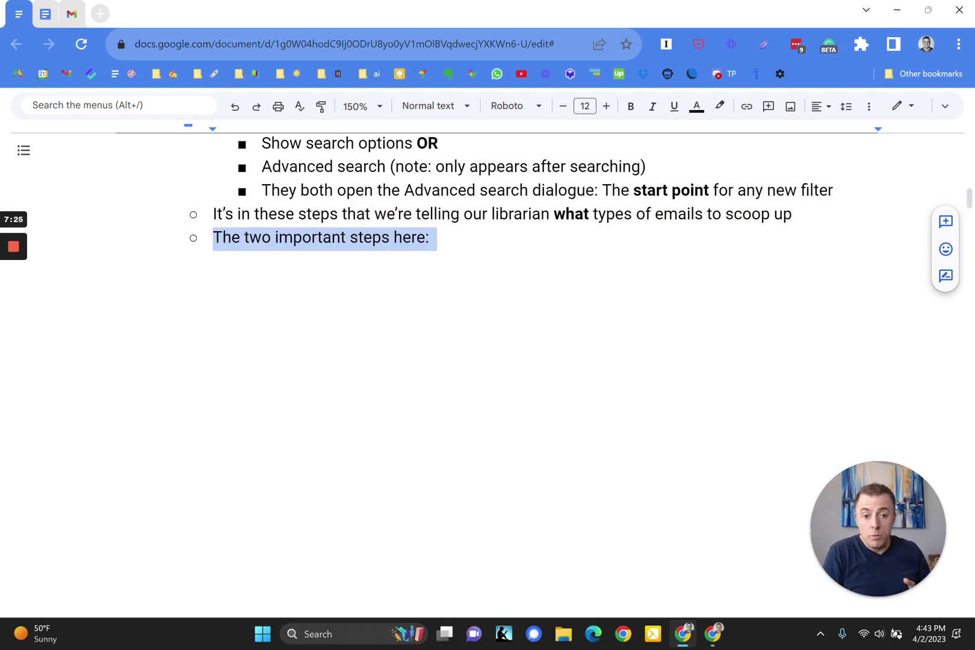
key(ctrl+y)
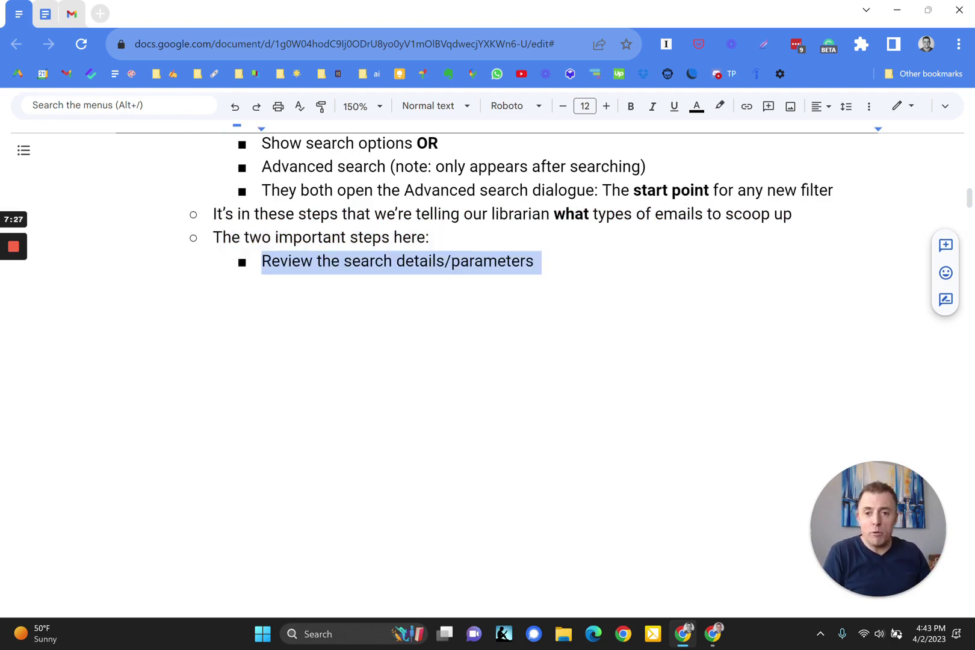
key(ctrl+y)
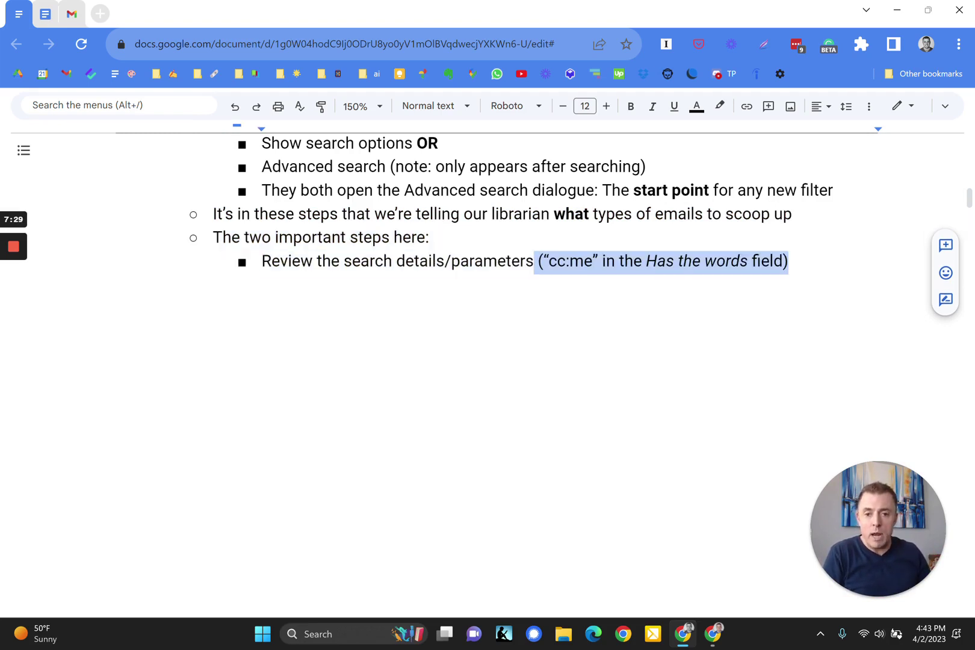
click(71, 13)
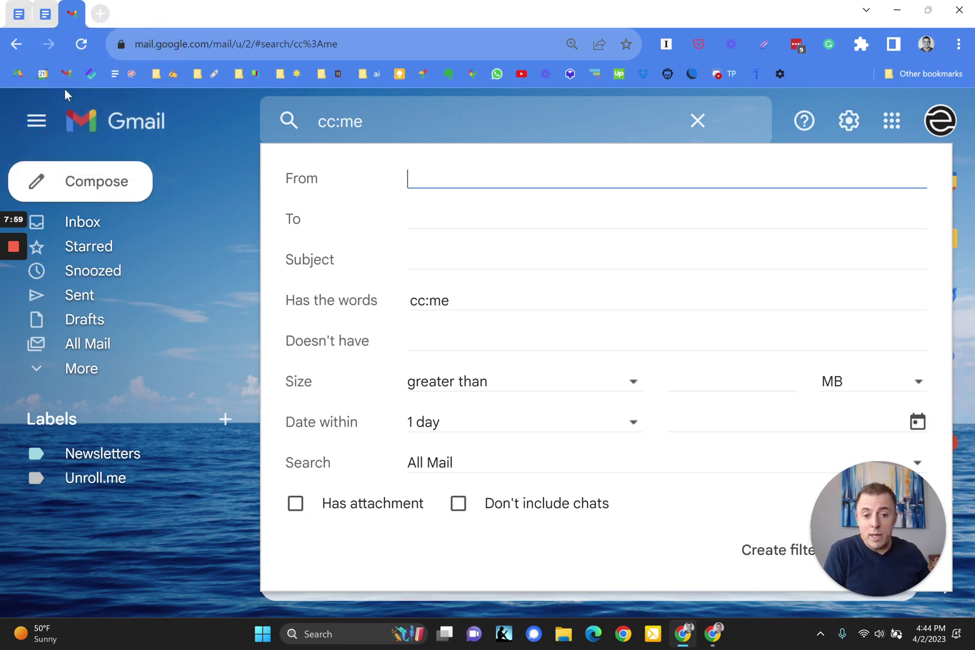
- Add 'Check the returned results' with 'What emails showed up?' and 'Are they all Cc emails?'
click(15, 16)
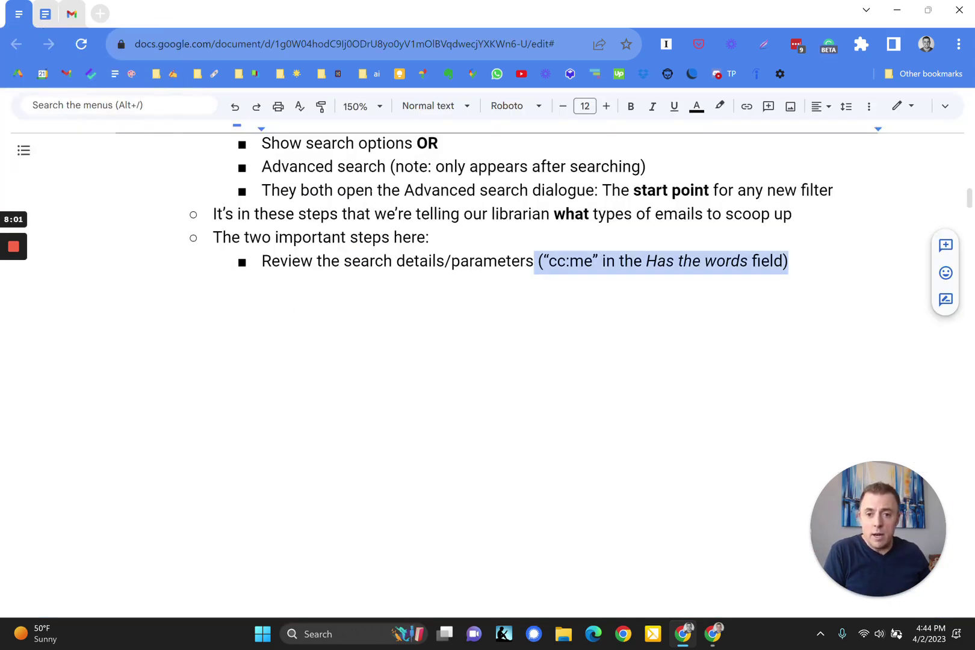
key(ctrl+y)
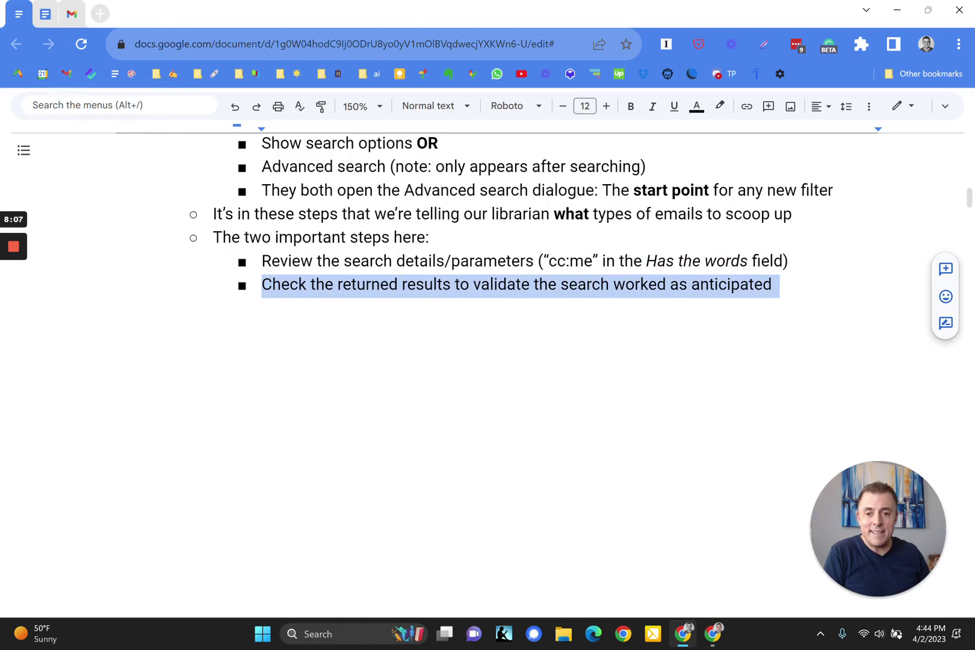
key(ctrl+y)
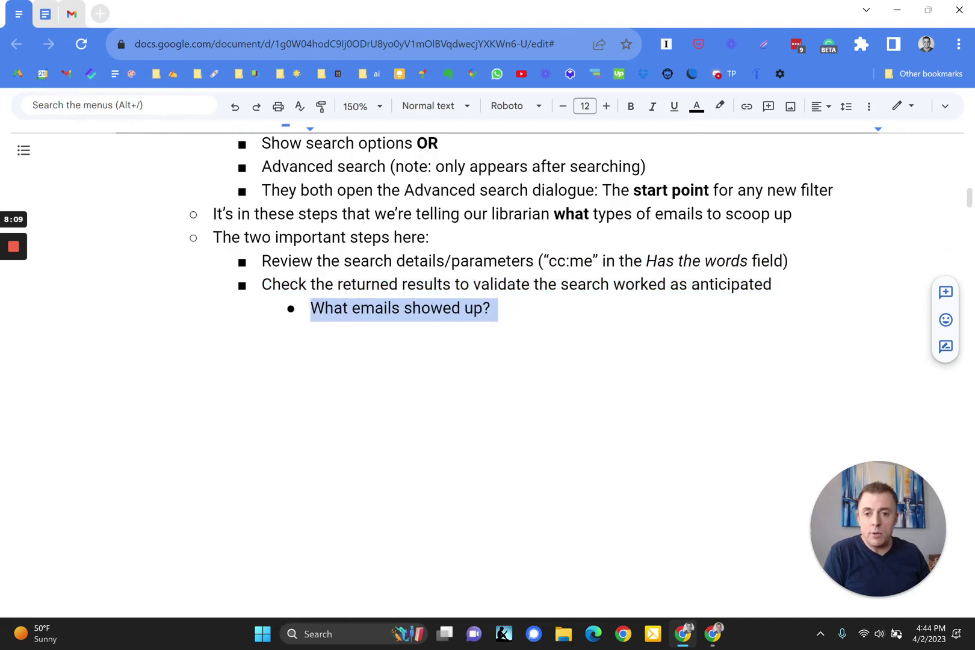
key(ctrl+y)
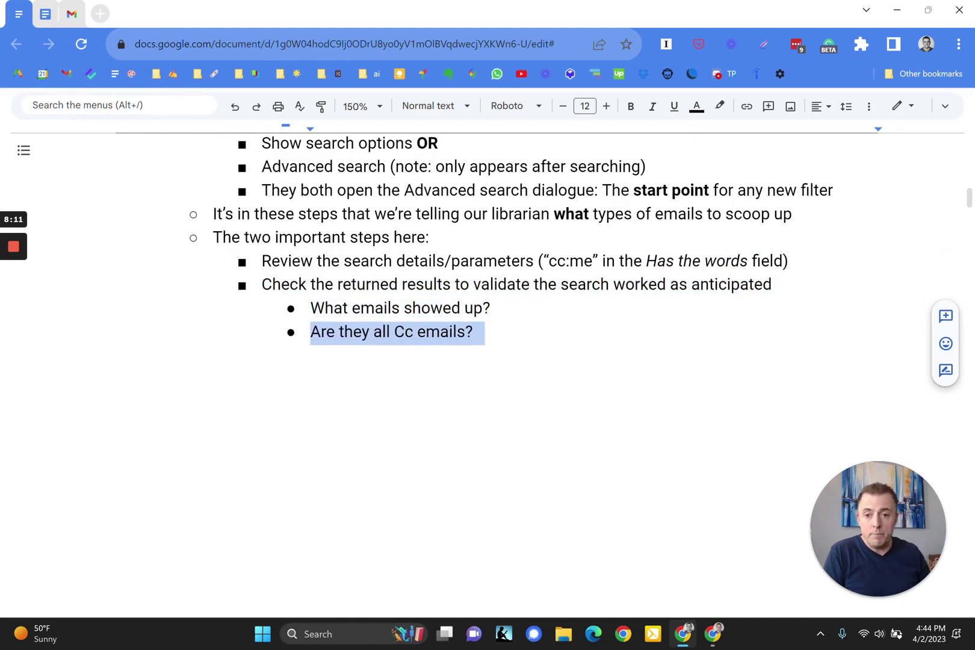
- Close advanced search and rerun the cc:me query, showing six conversations
click(71, 15)
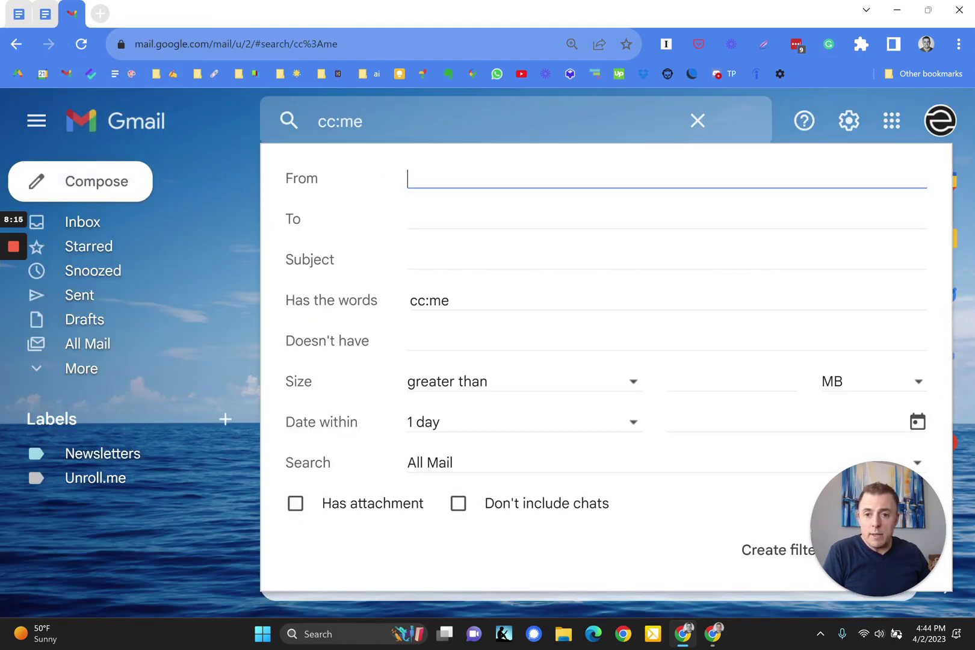
click(230, 122)
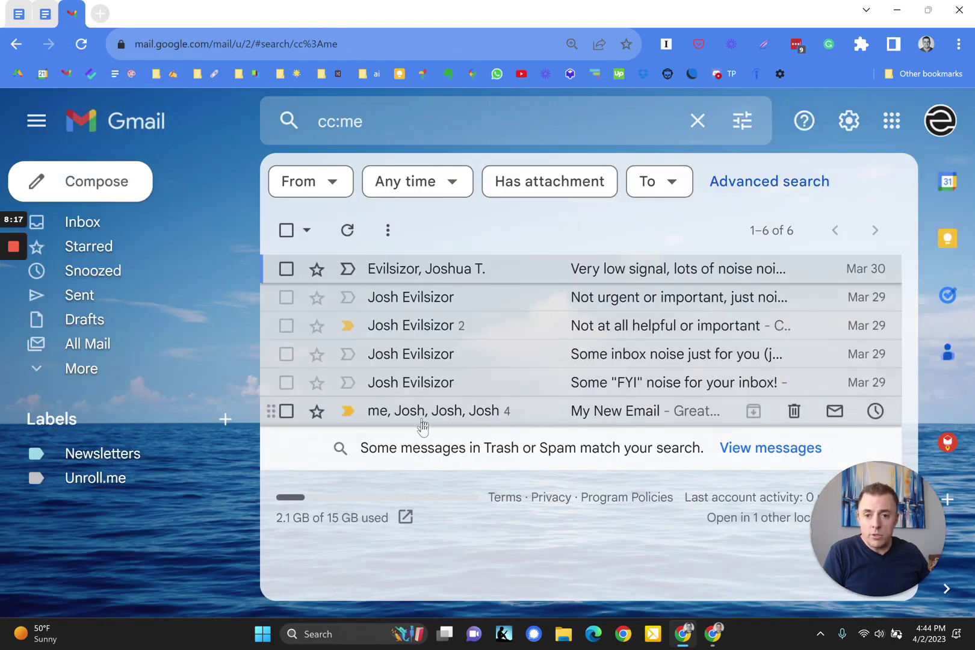
click(387, 131)
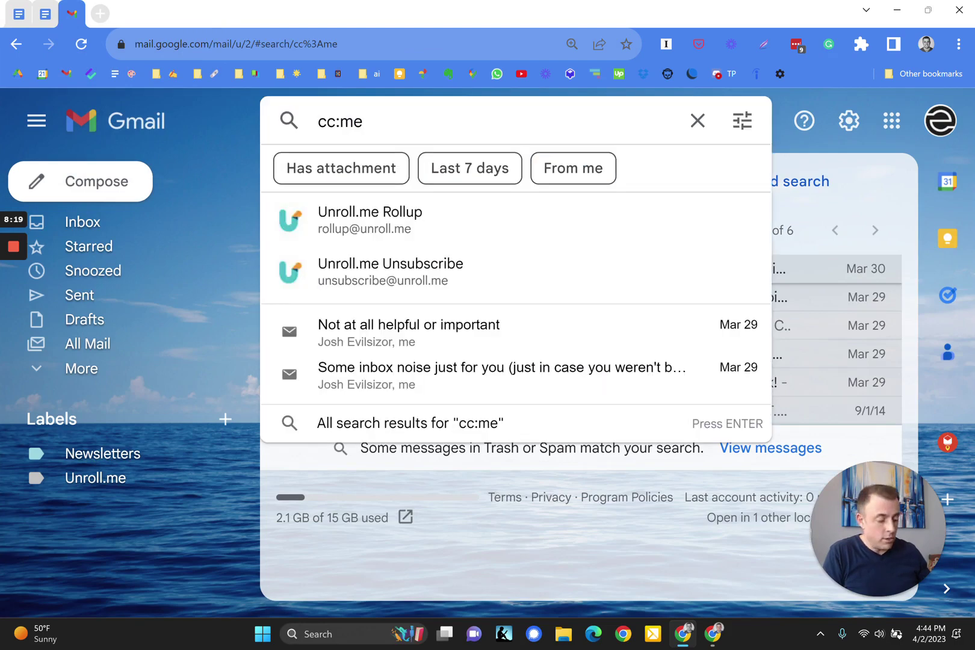
key(BackSpace)
key(BackSpace)
text(me)
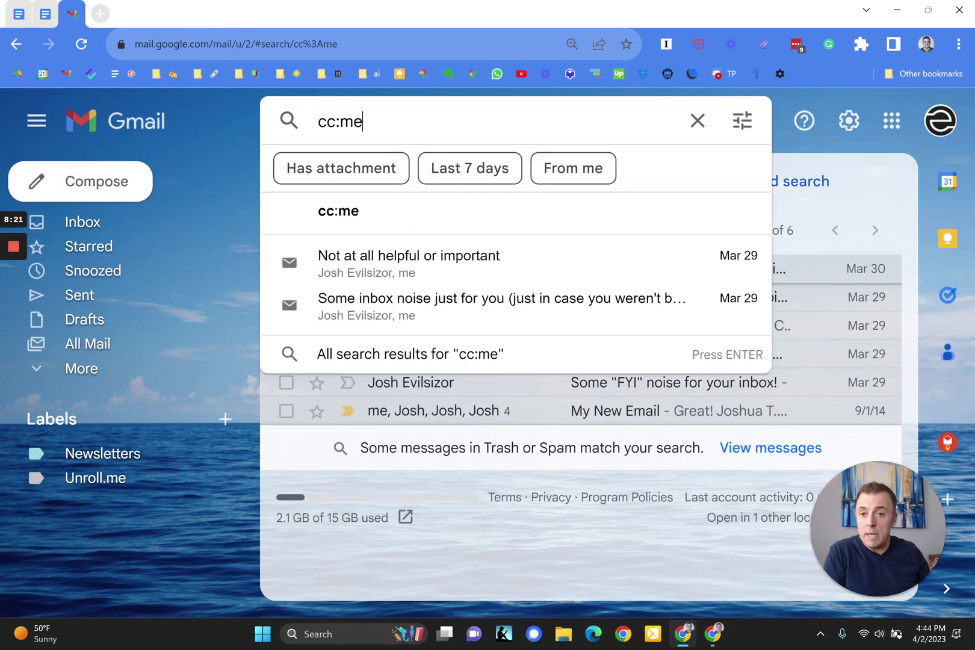
key(Return)
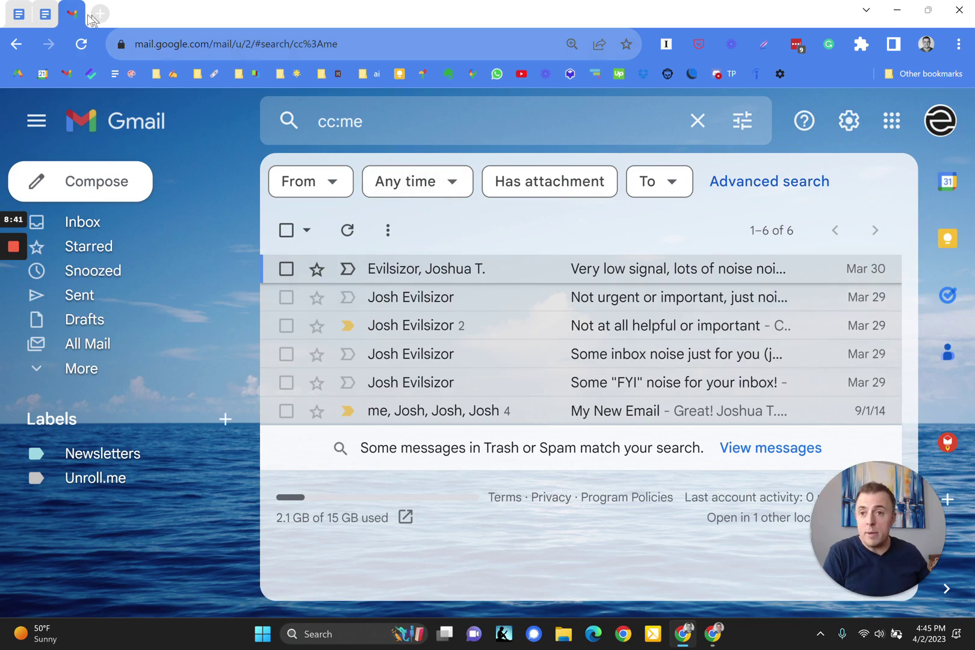
- Restore the 'If yes, continue' and 'If no, try again' bullets after the Cc question
click(47, 13)
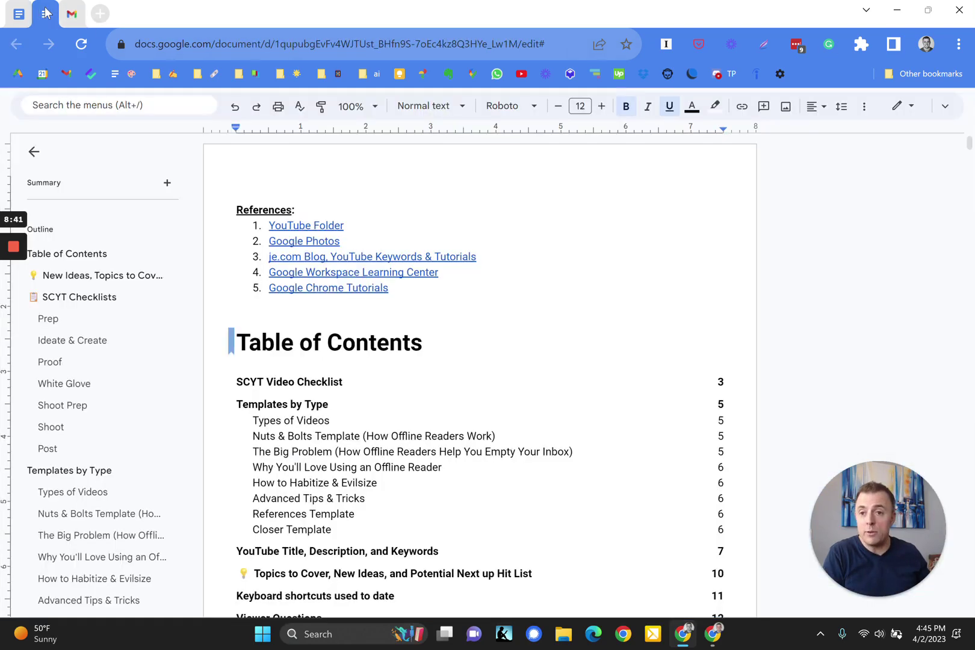
click(2, 7)
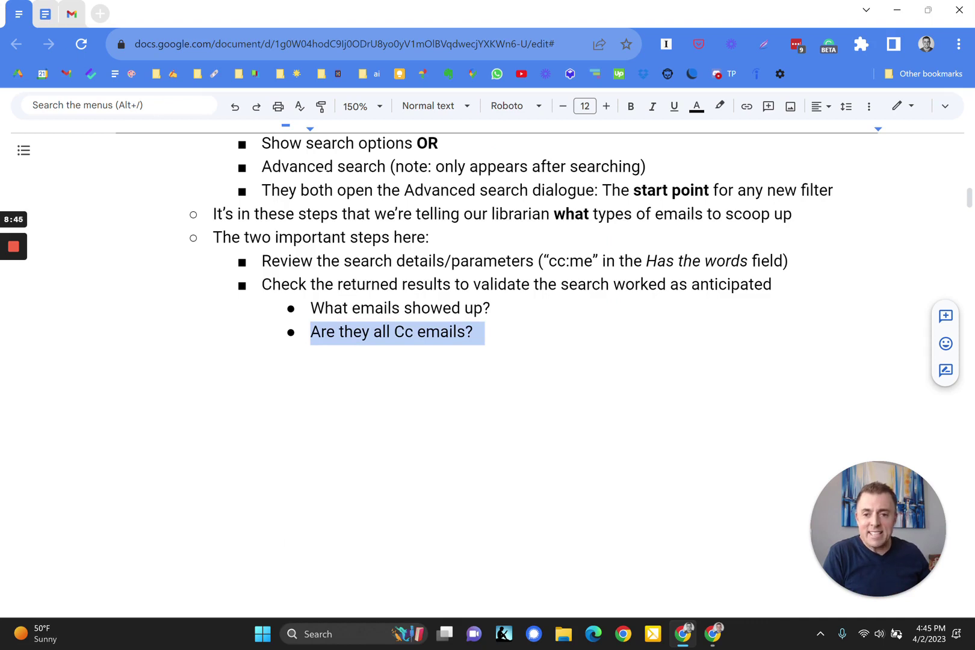
click(478, 331)
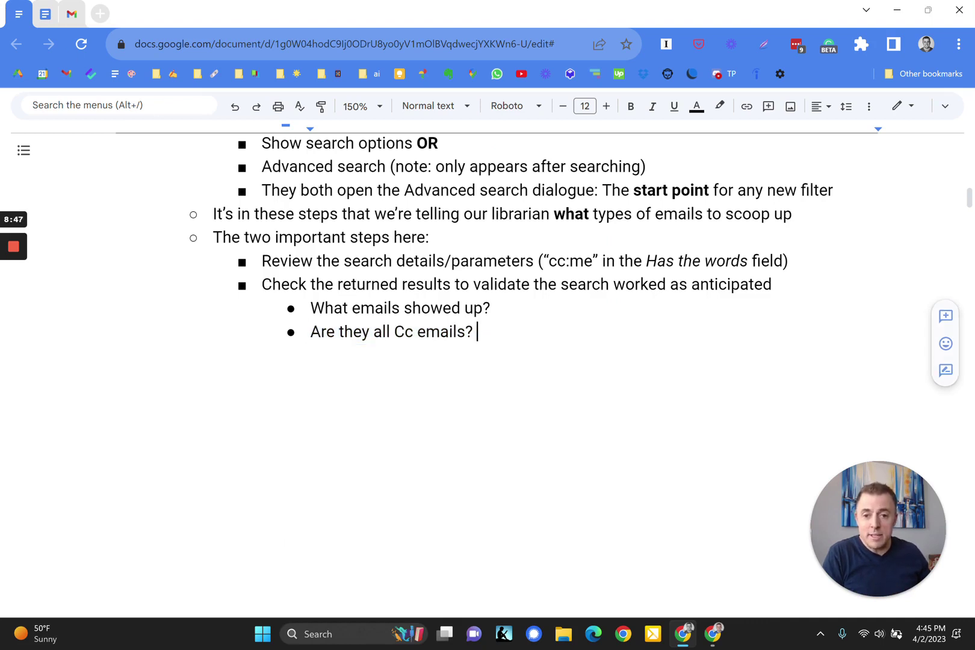
key(ctrl+y)
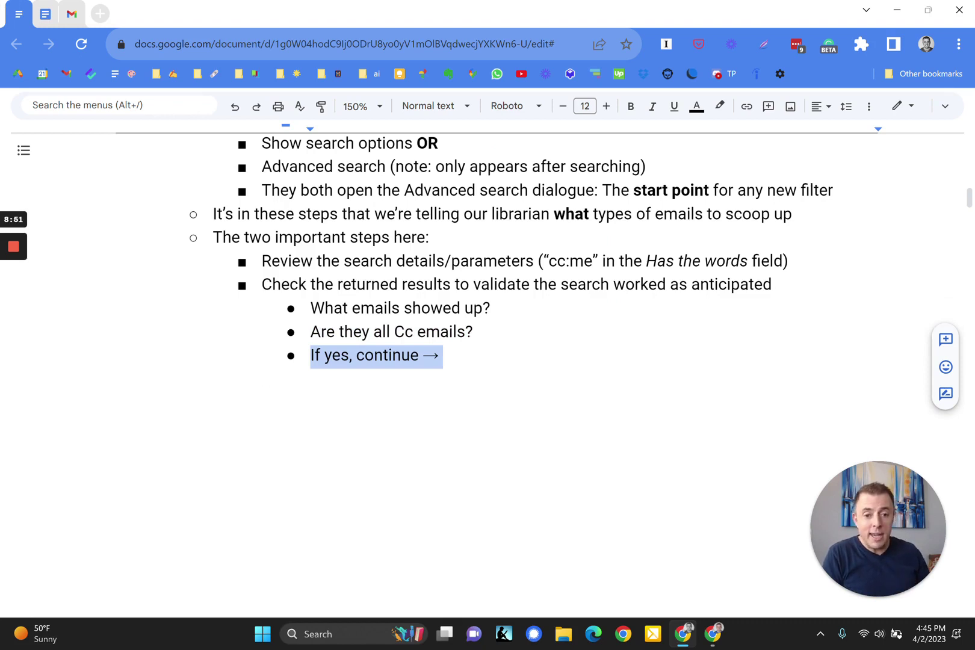
key(ctrl+y)
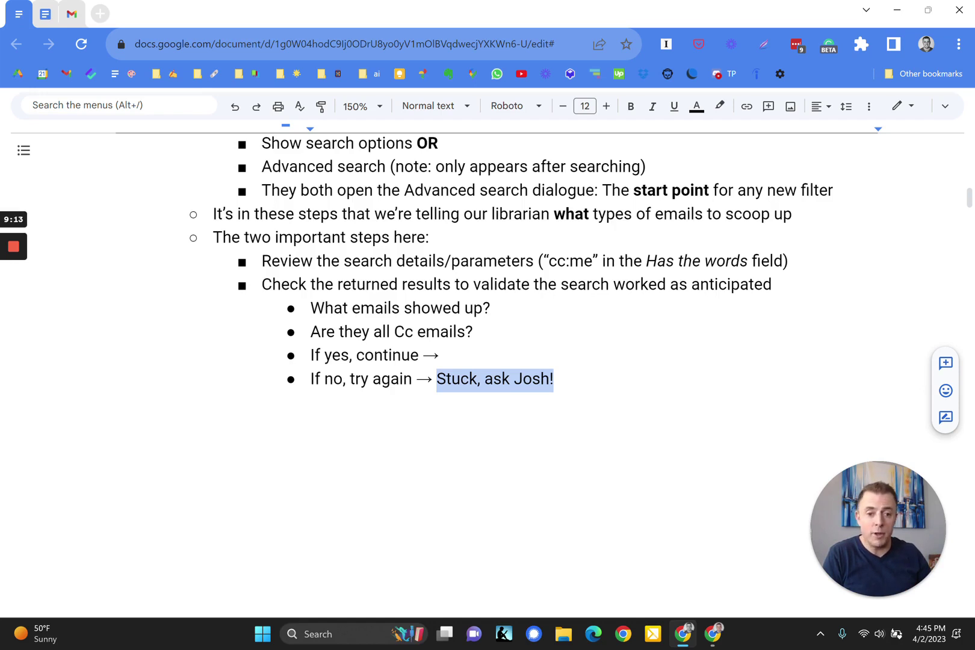
- Restore the bottom-line saving bullets and the final 'create the filter' step
key(ctrl+y)
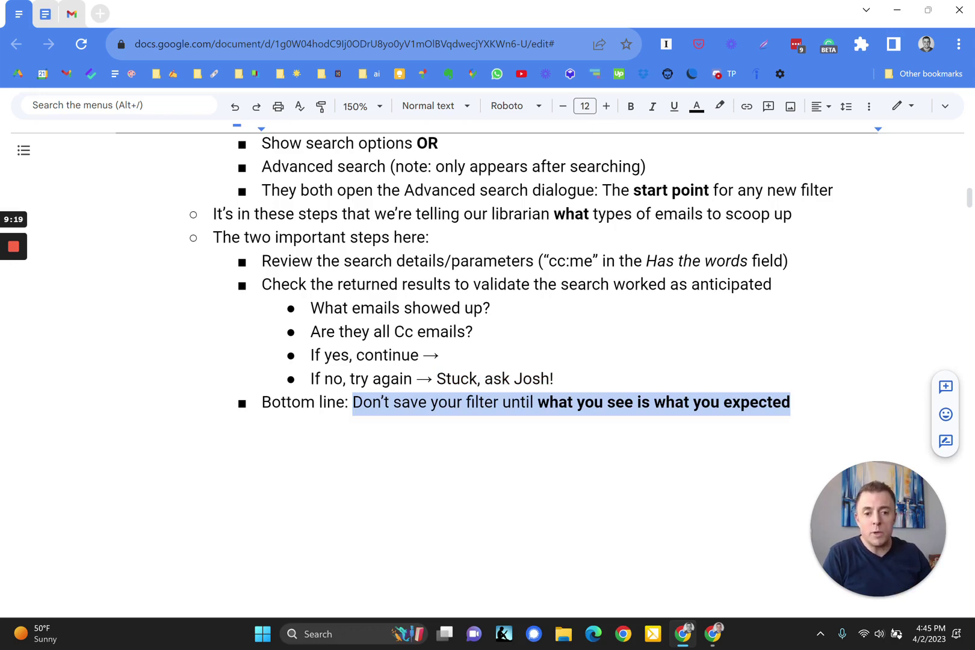
key(ctrl+y)
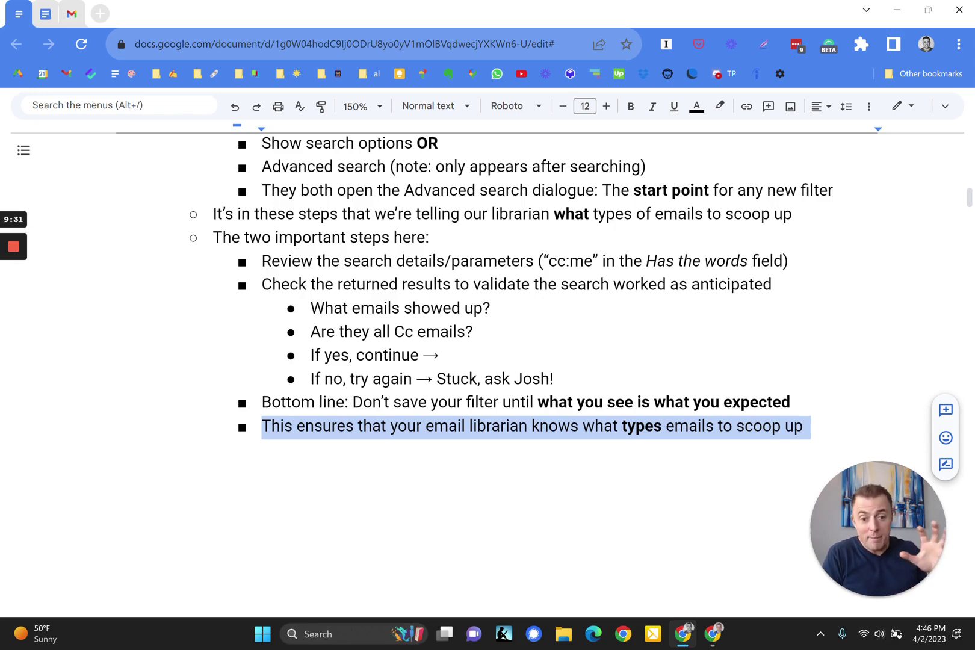
key(Down)
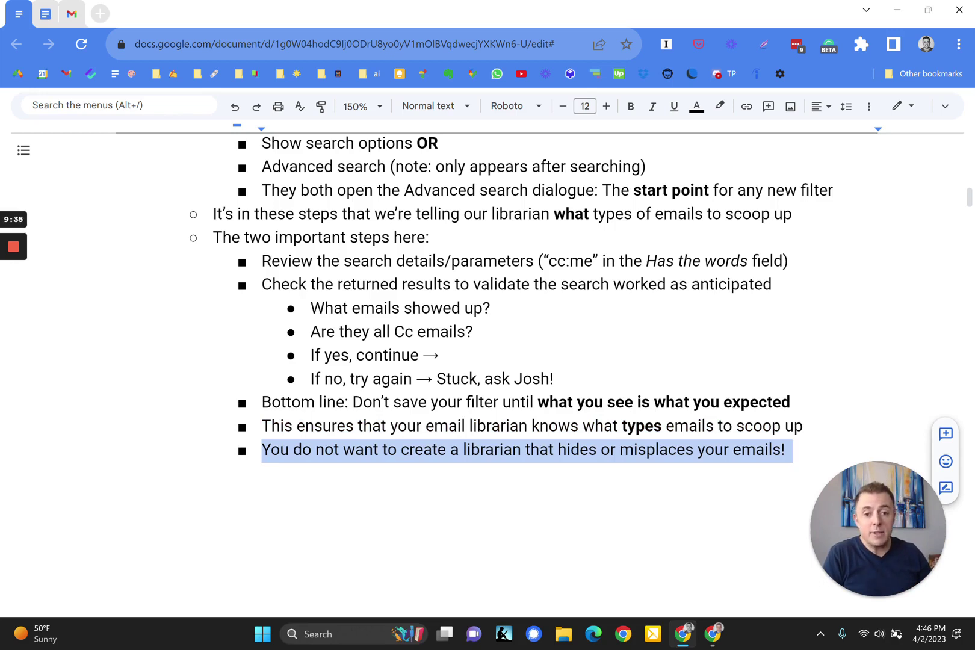
key(Down)
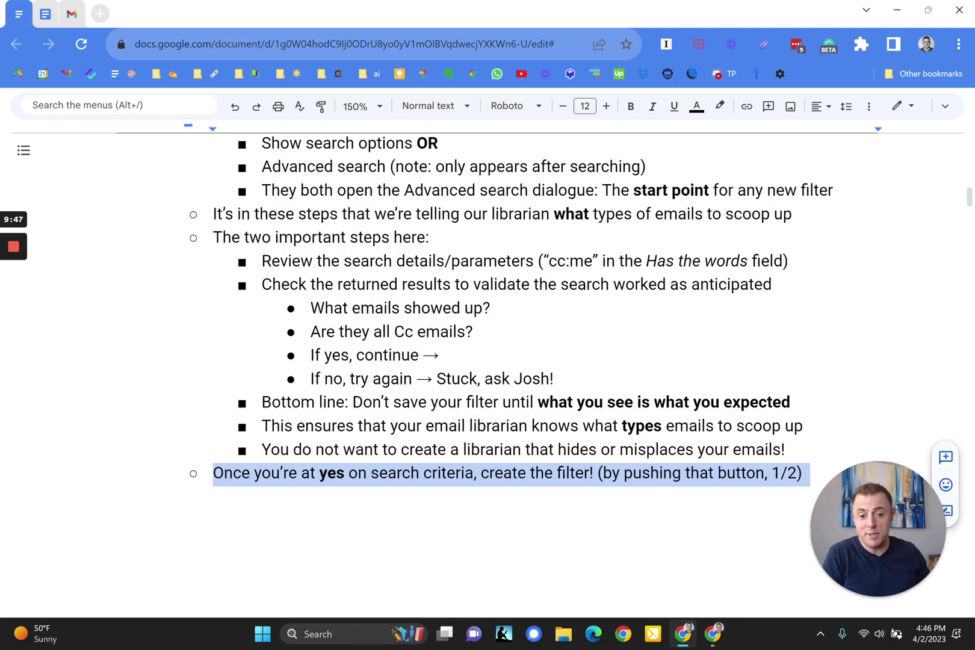
- From the cc:me search results, open the search options and start creating a filter
click(72, 14)
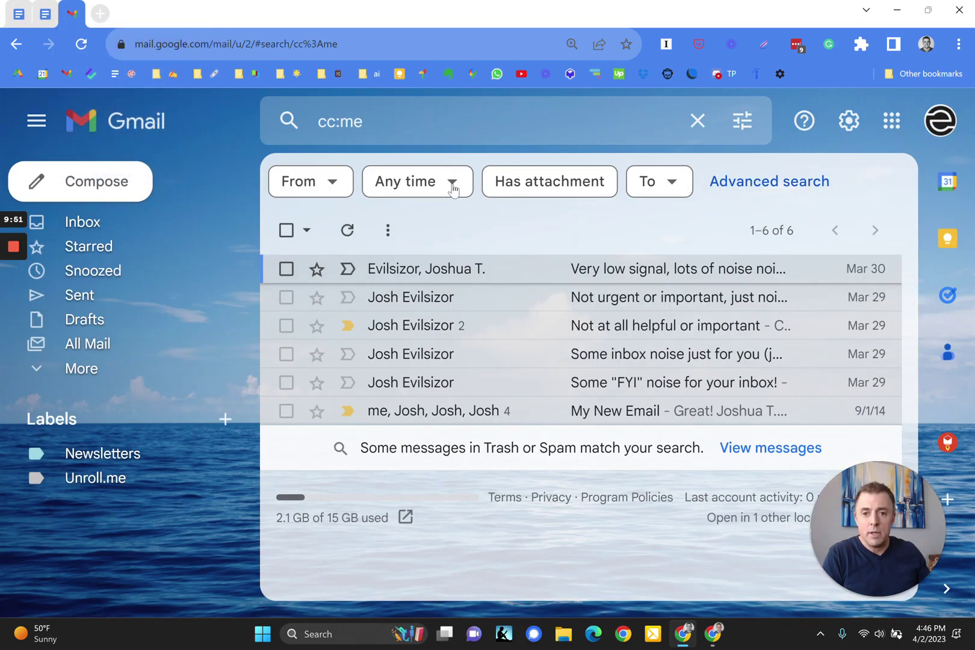
click(414, 120)
key(Escape)
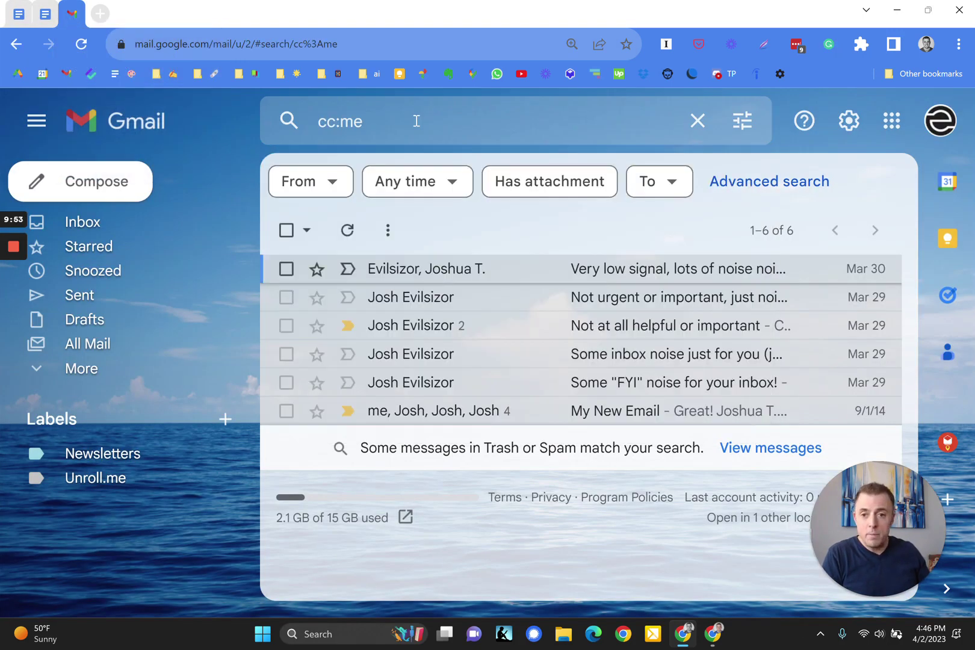
click(744, 121)
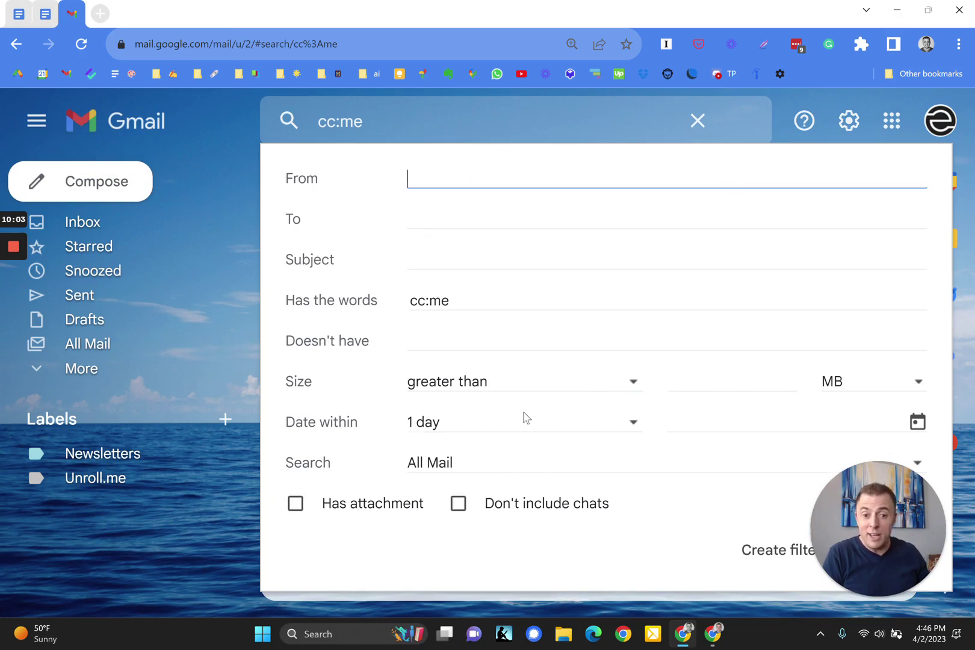
mouse_move(912, 576)
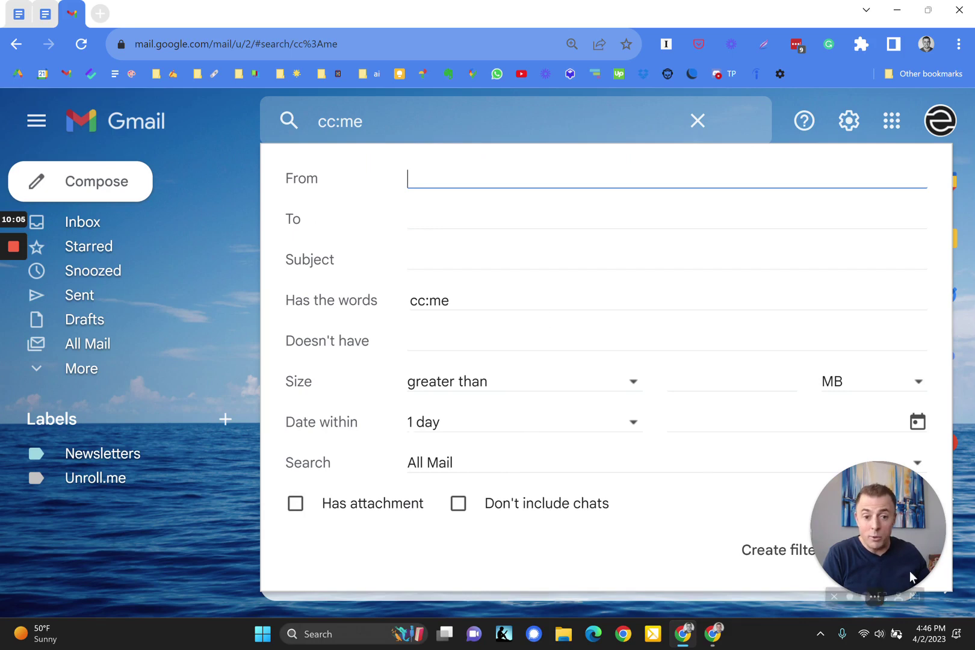
drag(910, 571, 653, 548)
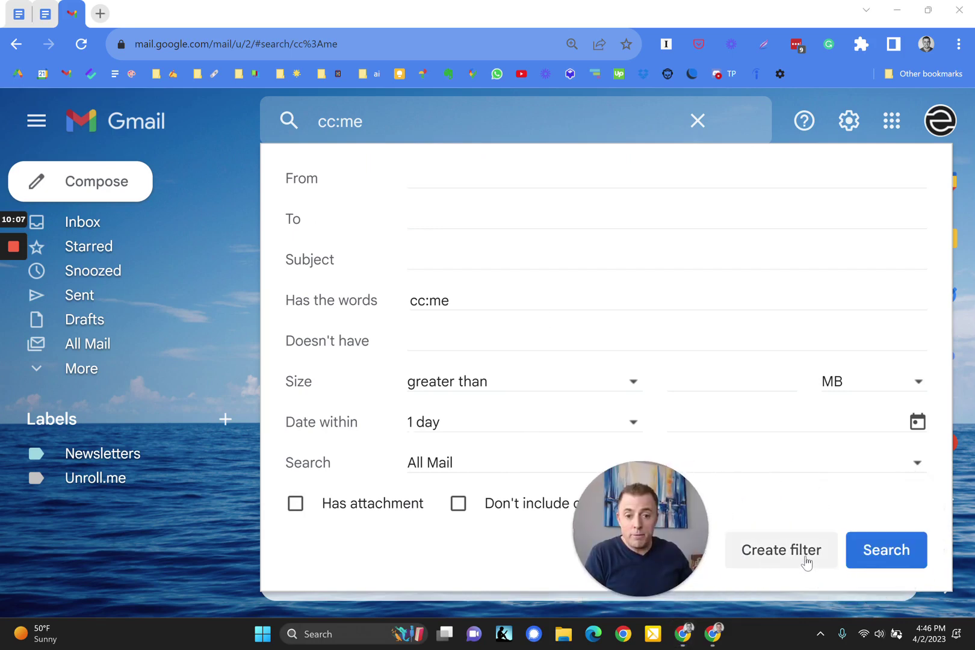
click(781, 550)
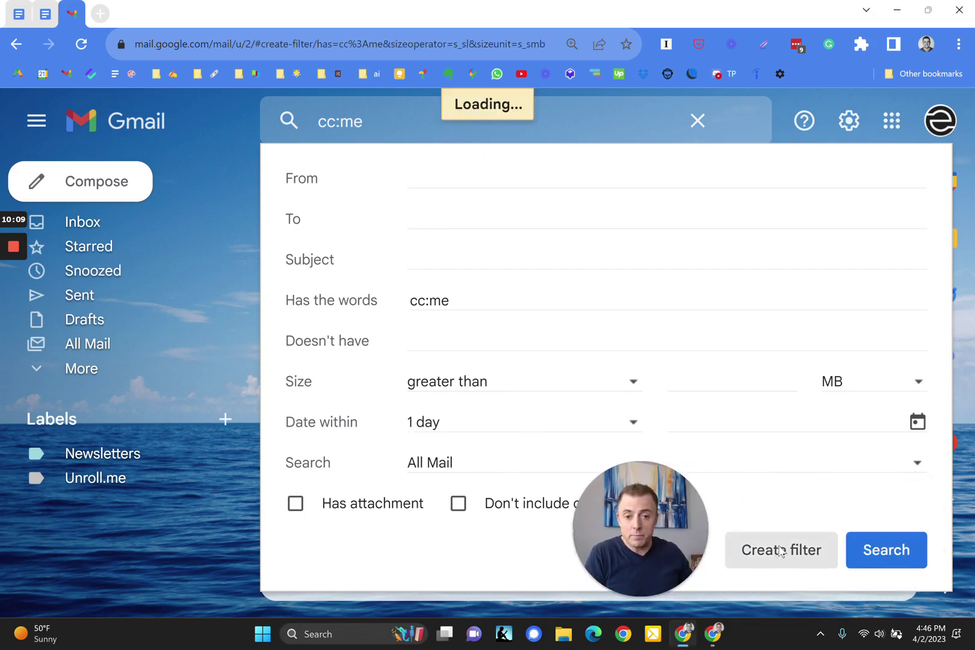
drag(669, 534, 937, 562)
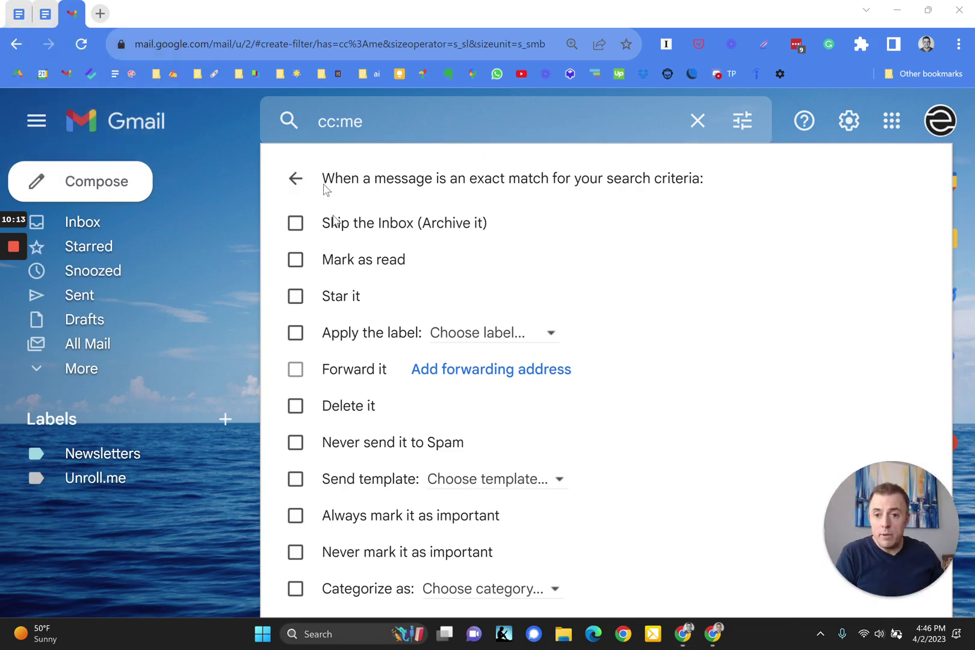
- Restore the outline's explanation lines about Cc emails, the librarian and 'Things to strongly consider'
click(18, 13)
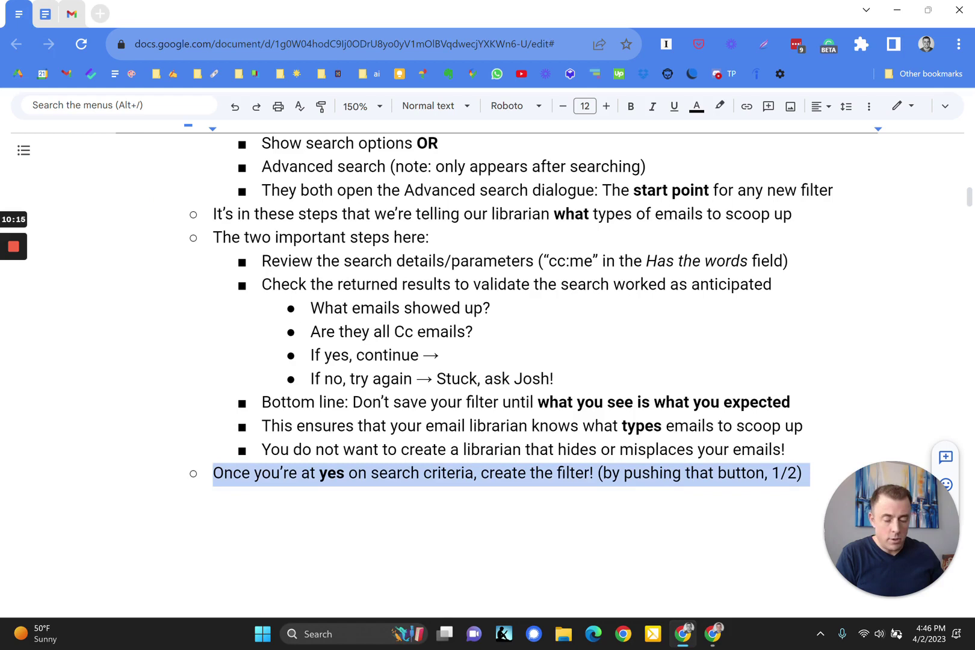
key(Down)
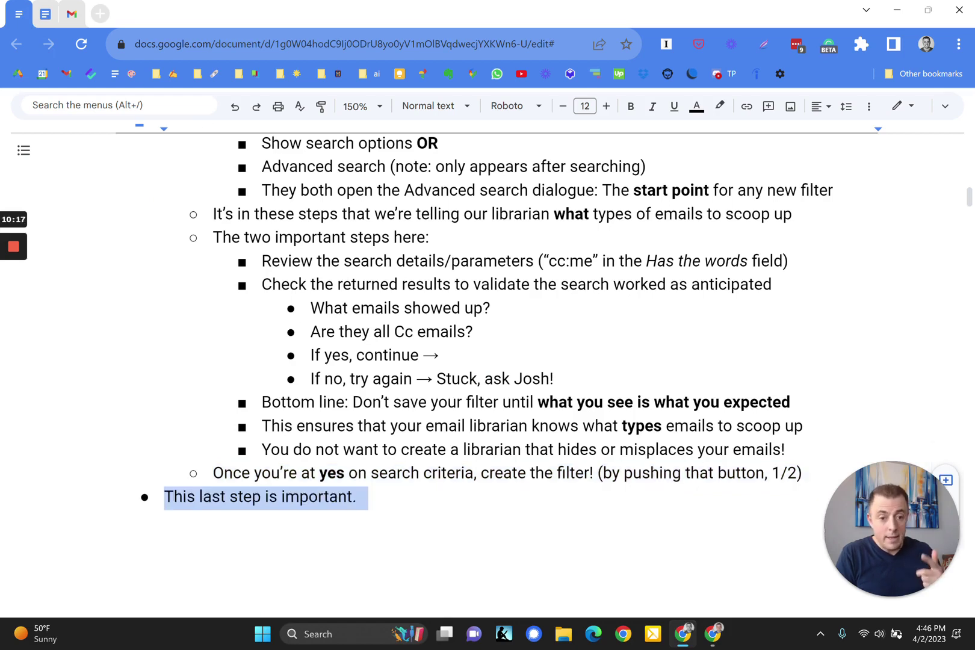
key(Down)
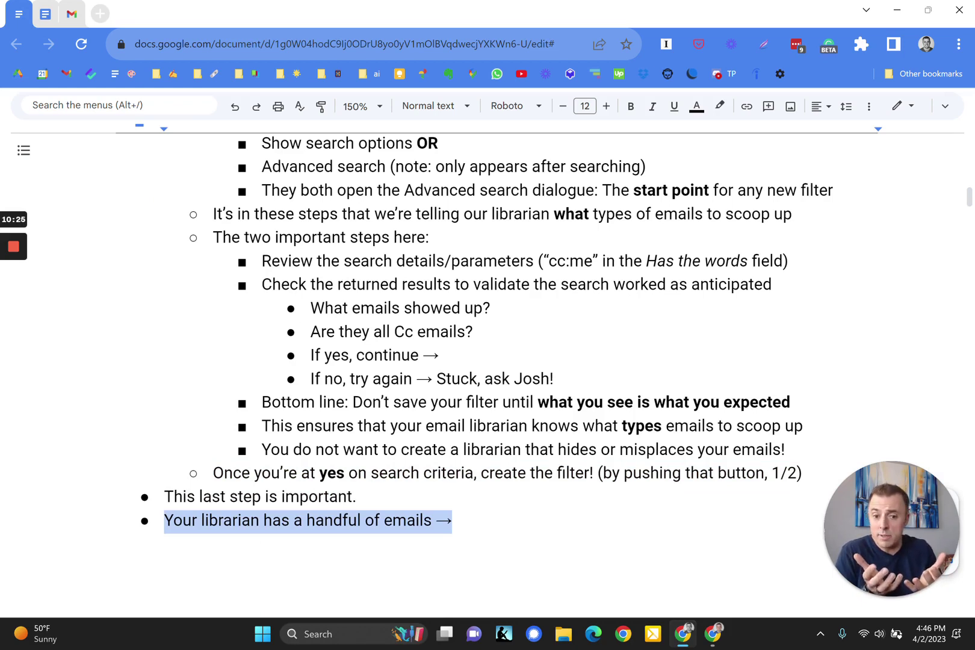
key(ctrl+z)
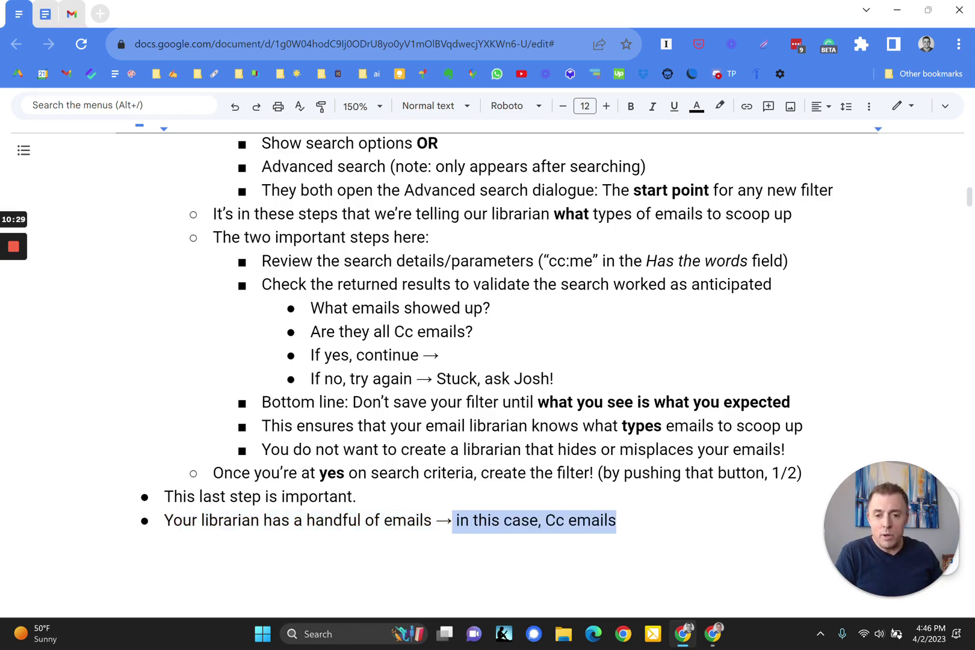
key(ctrl+z)
scroll(488, 361, down, 1)
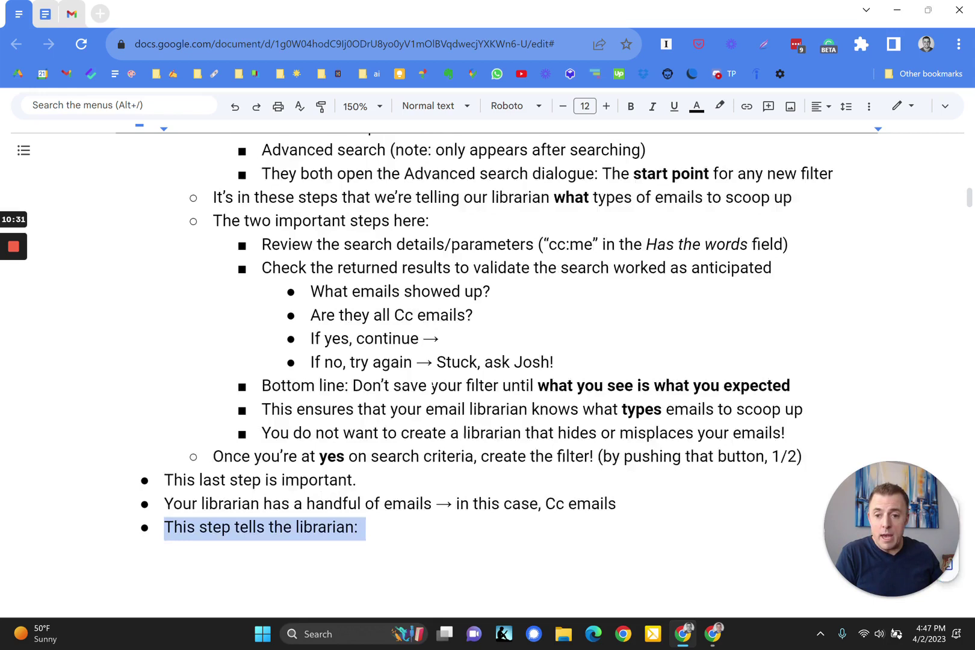
scroll(487, 361, down, 2)
key(ctrl+z)
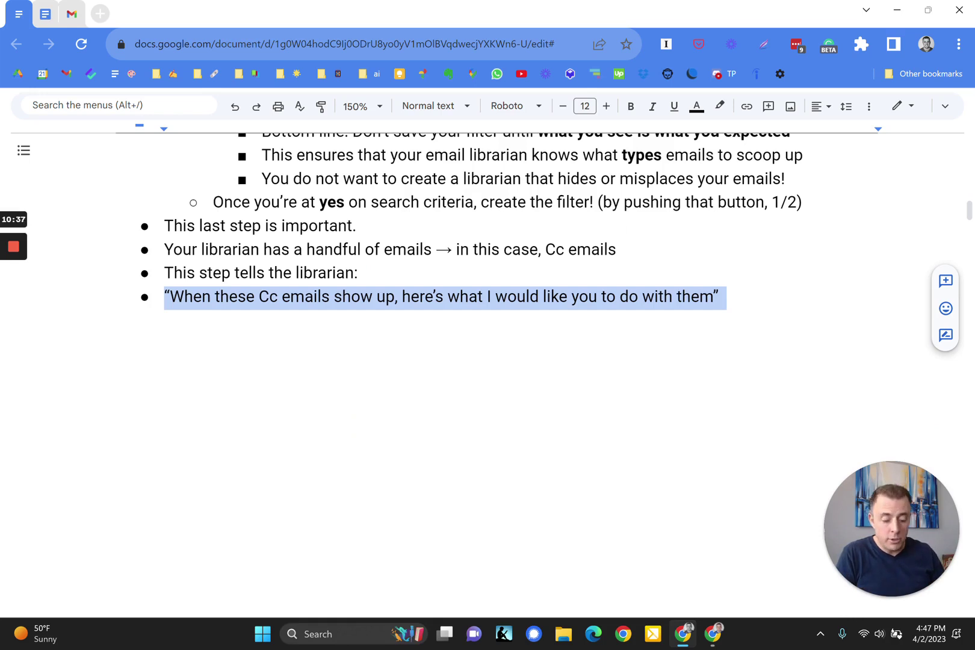
key(ctrl+z)
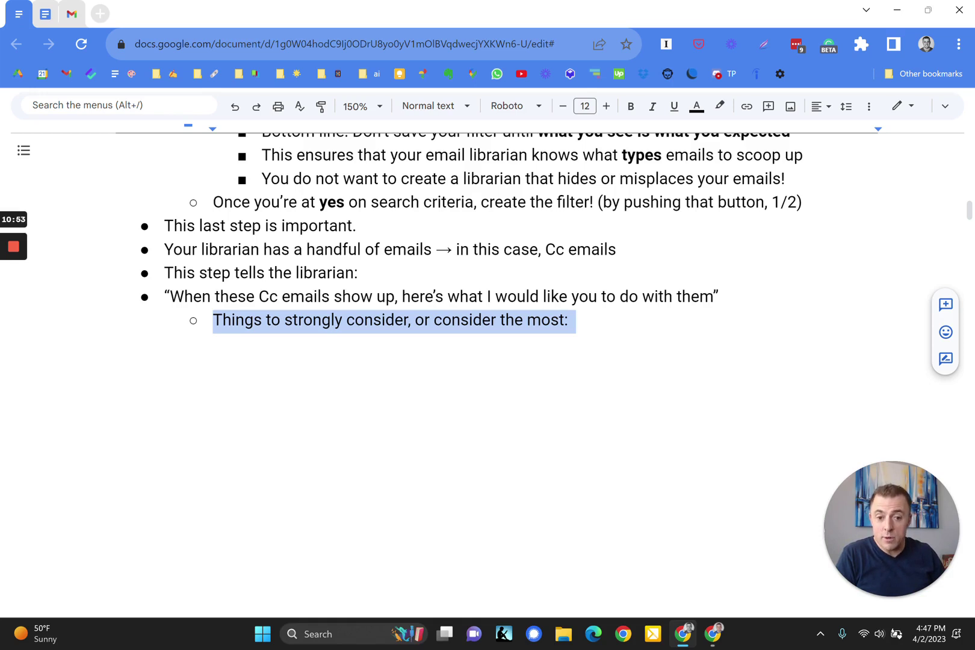
- Bring back the Skip the inbox, Mark as read and Apply the label sub-bullets, leaving out Send template
key(ctrl+y)
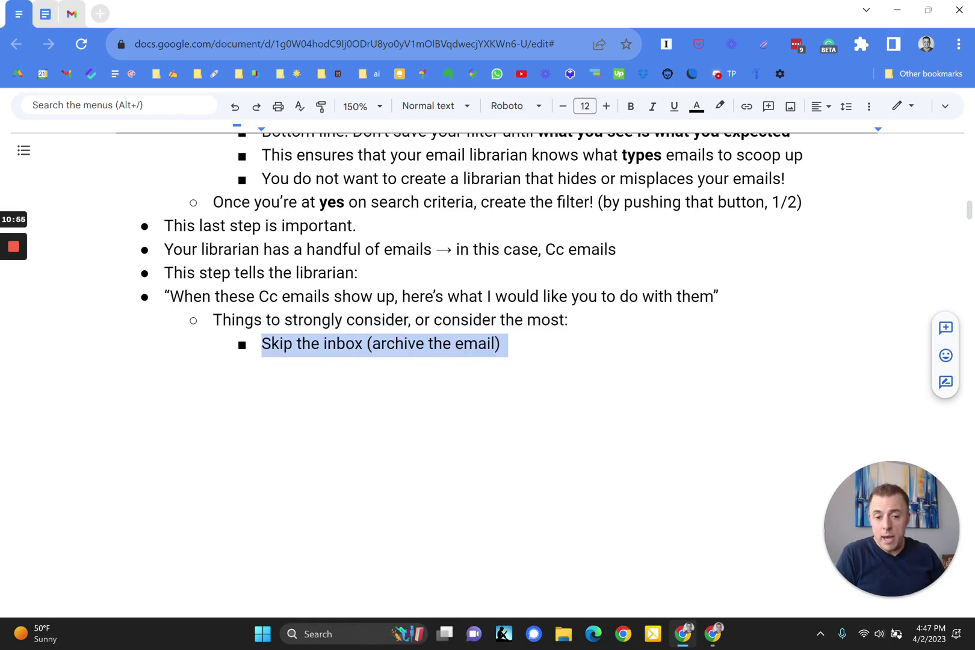
key(ctrl+y)
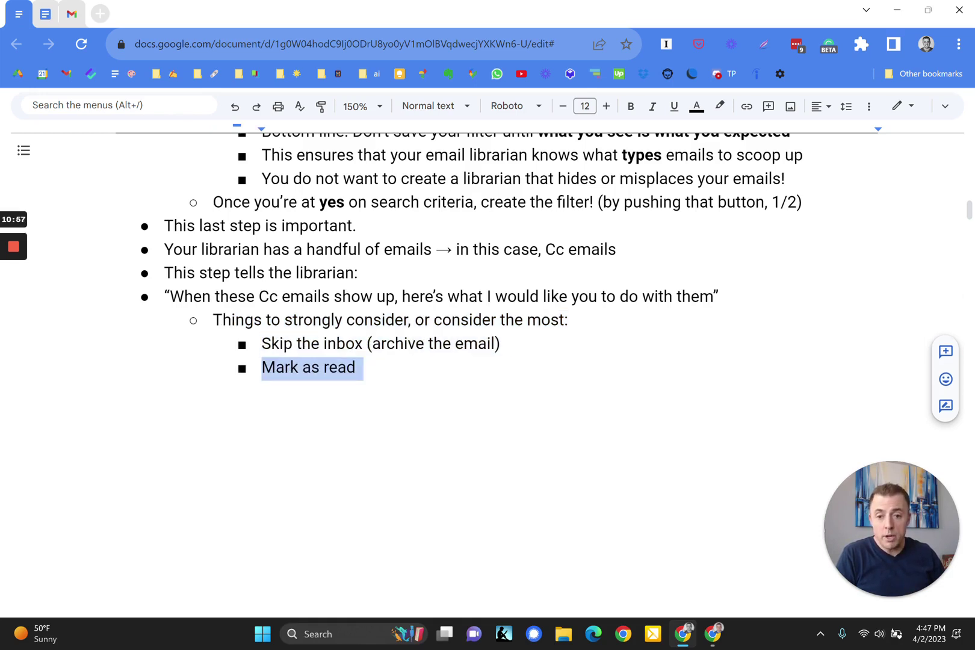
key(ctrl+y)
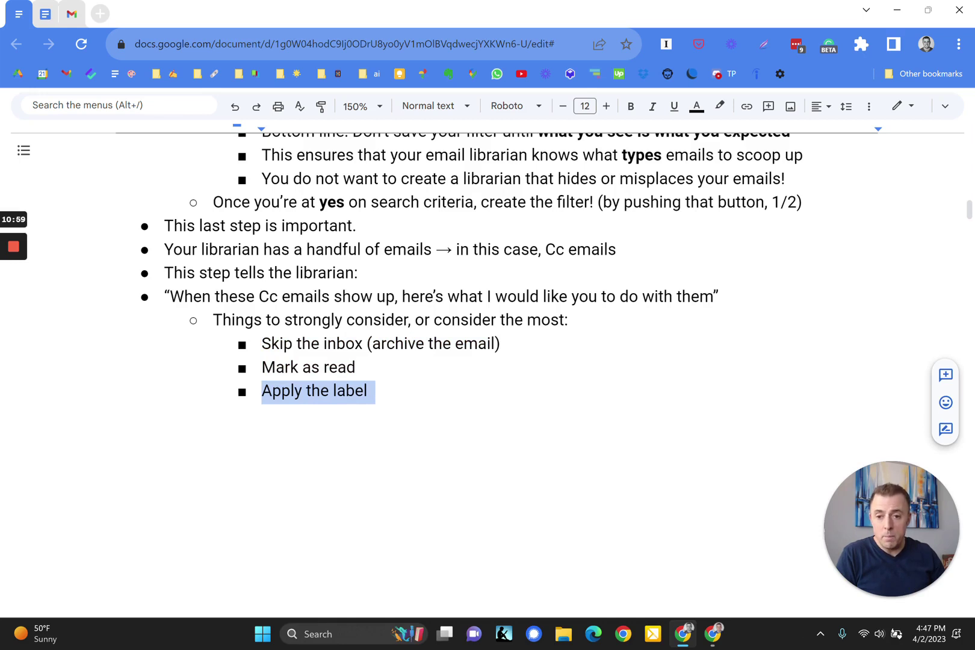
key(ctrl+y)
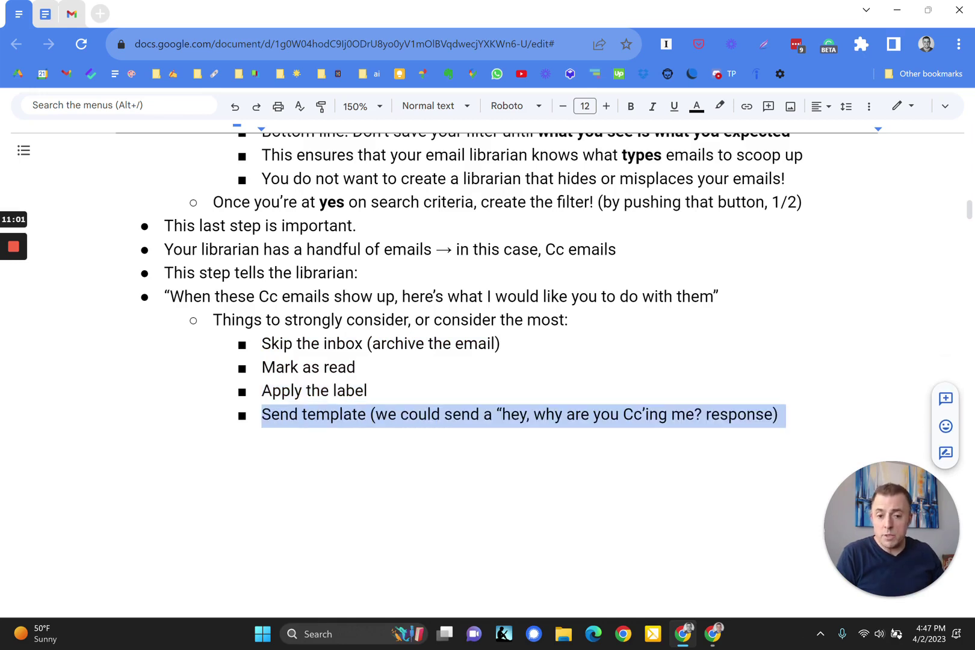
key(ctrl+z)
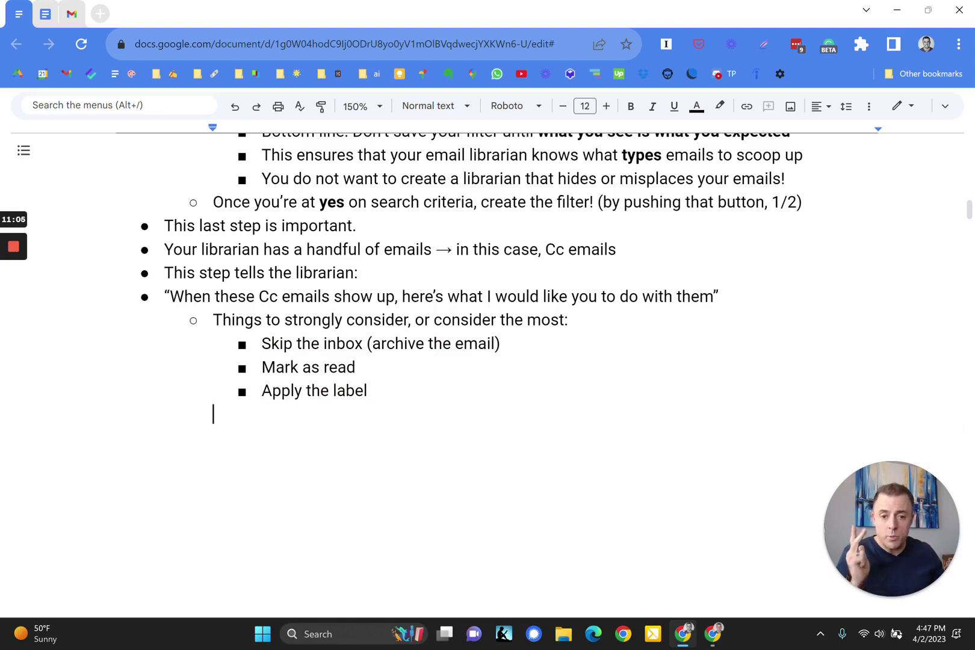
- Tick Skip the Inbox (Archive it), Mark as read and Apply the label for the cc:me filter
click(79, 21)
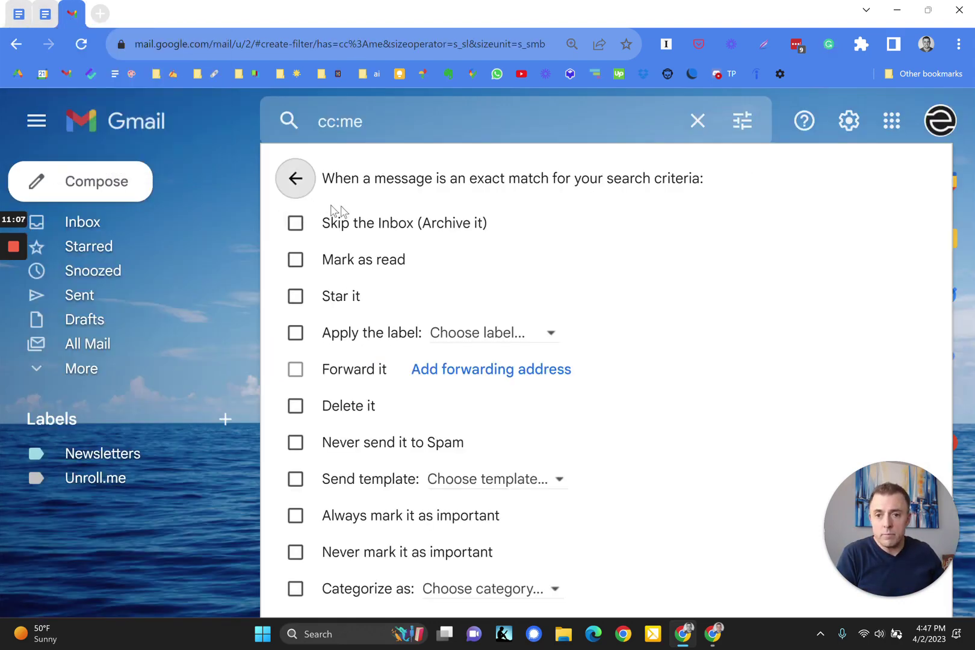
click(296, 223)
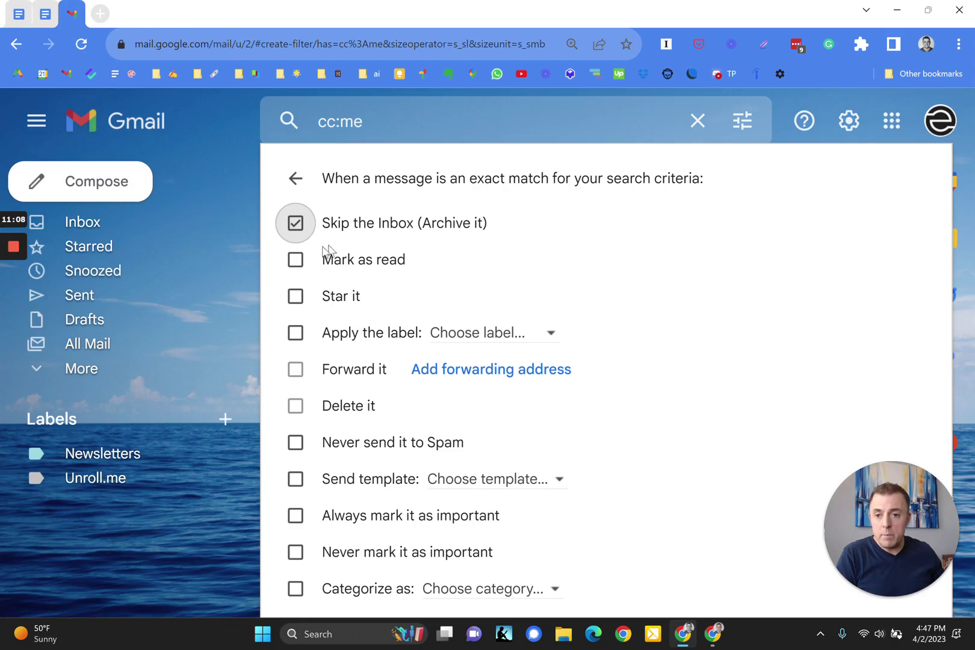
click(296, 260)
click(295, 333)
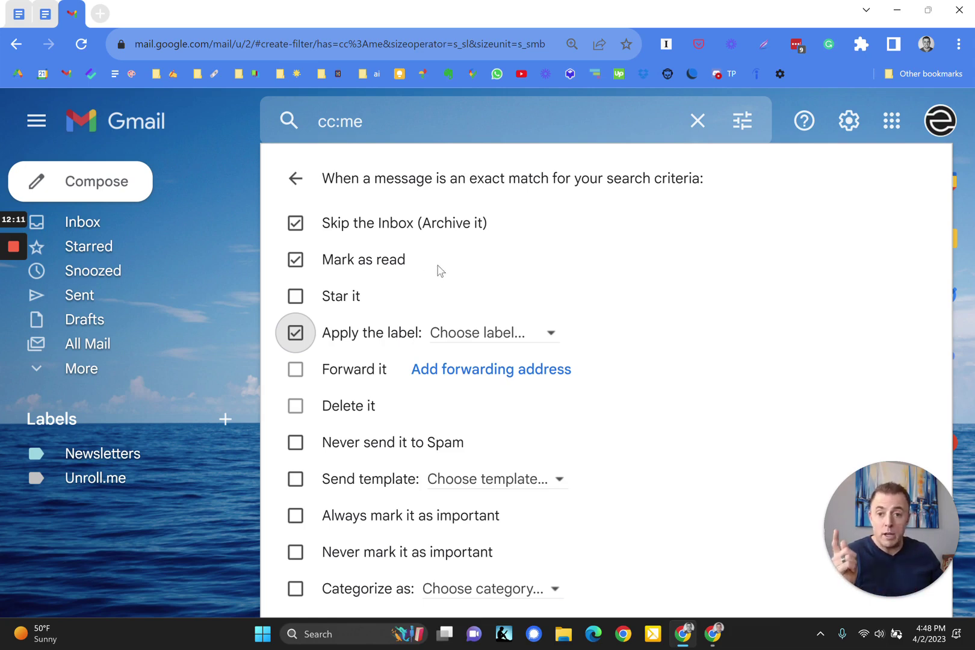
- Create a new label named 'Cc' and set the filter to apply it
click(554, 336)
click(557, 378)
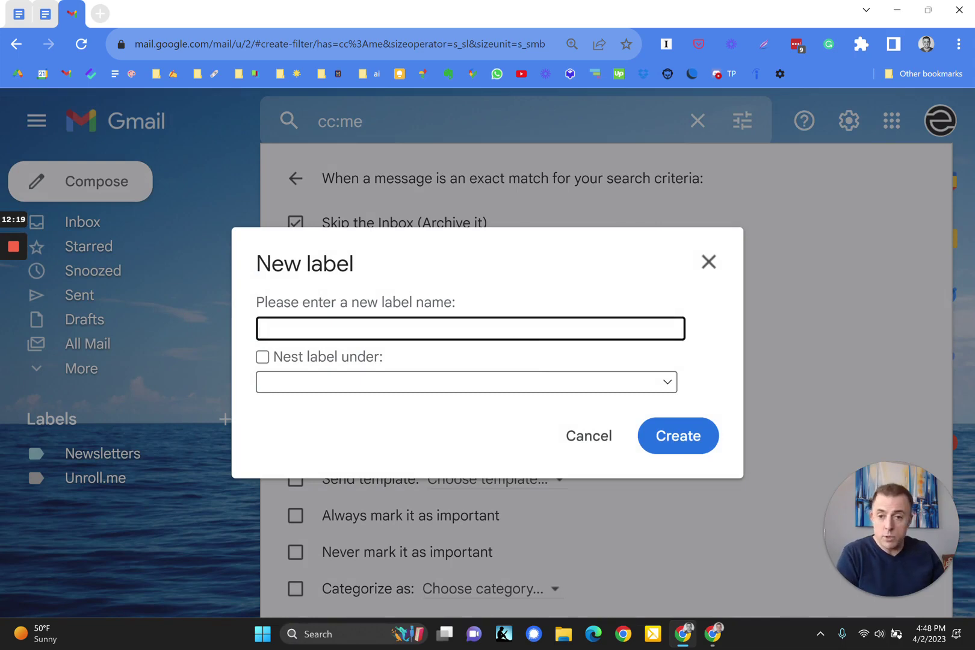
text(Cc)
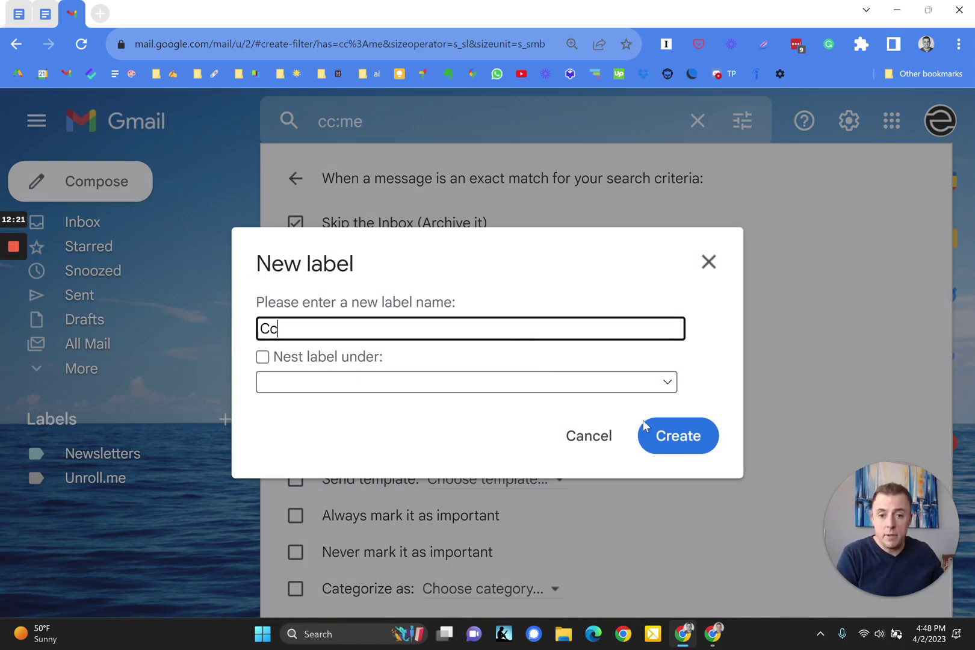
click(692, 447)
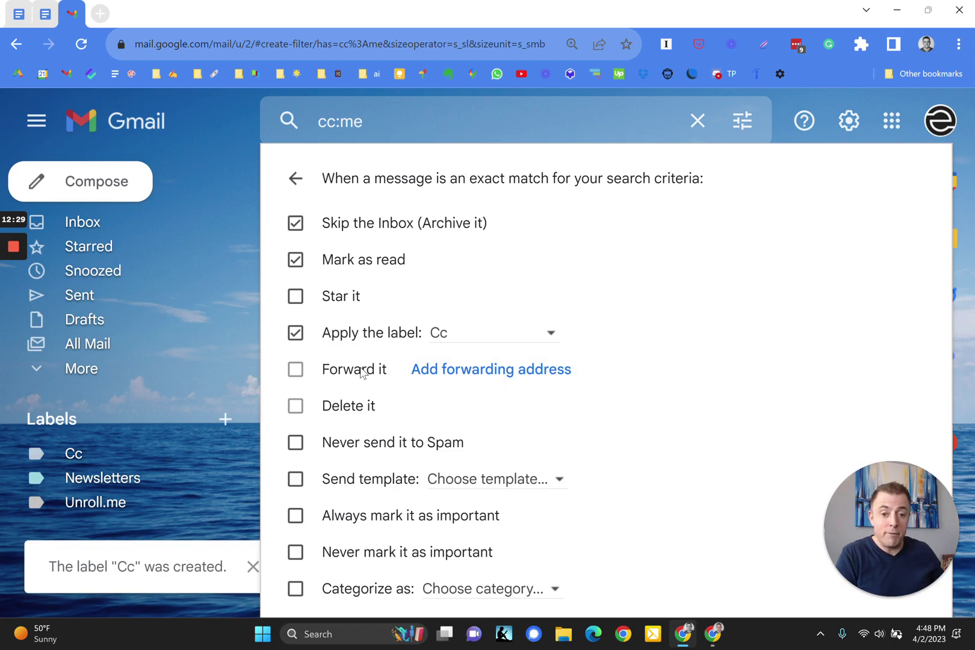
- Select the 'I don't read my Cc emails' template, but leave Send template unticked
click(351, 484)
click(559, 482)
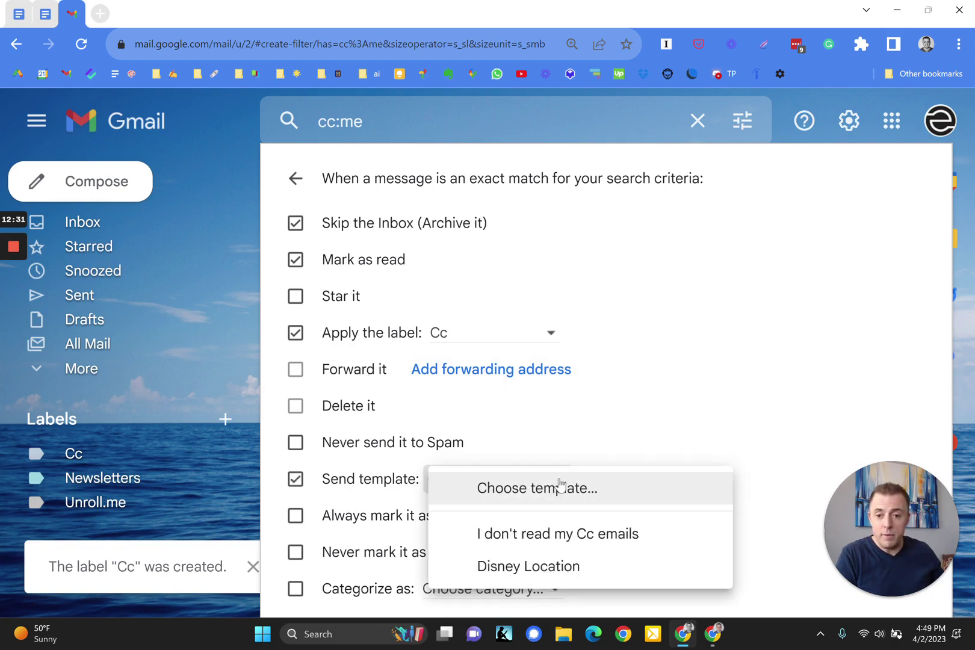
click(551, 540)
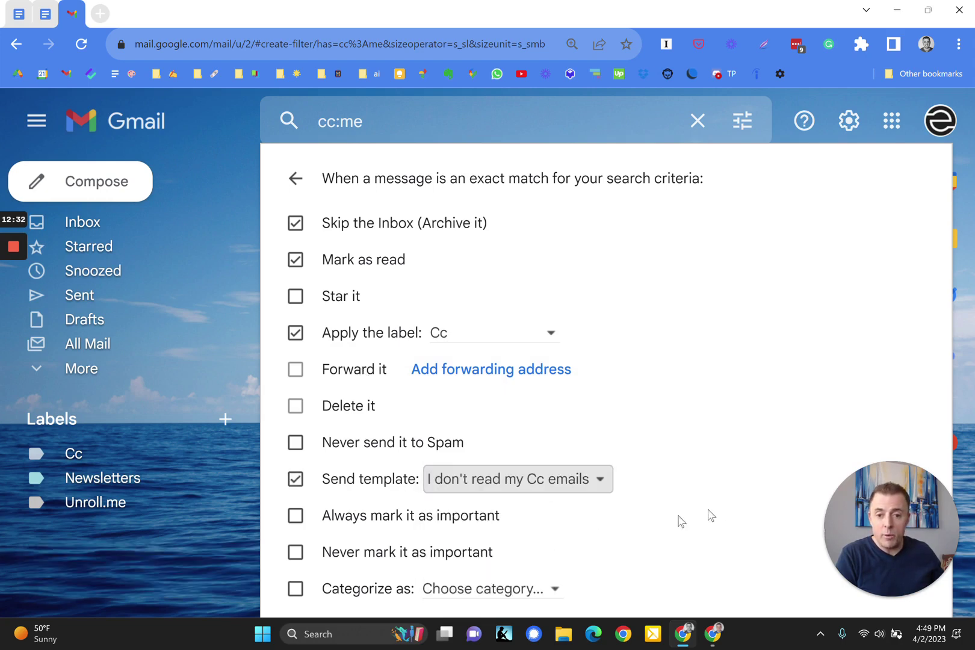
click(367, 484)
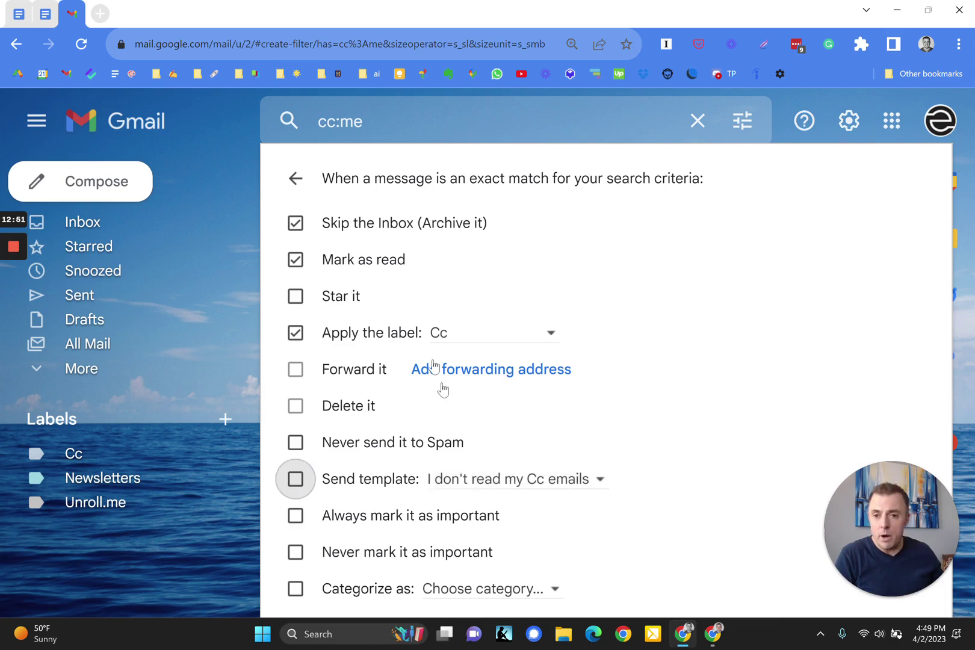
- Reveal the outline's Send template bullet and 'Select: Create filter! (yes, again, 2/2)' step, then return to Gmail
click(19, 14)
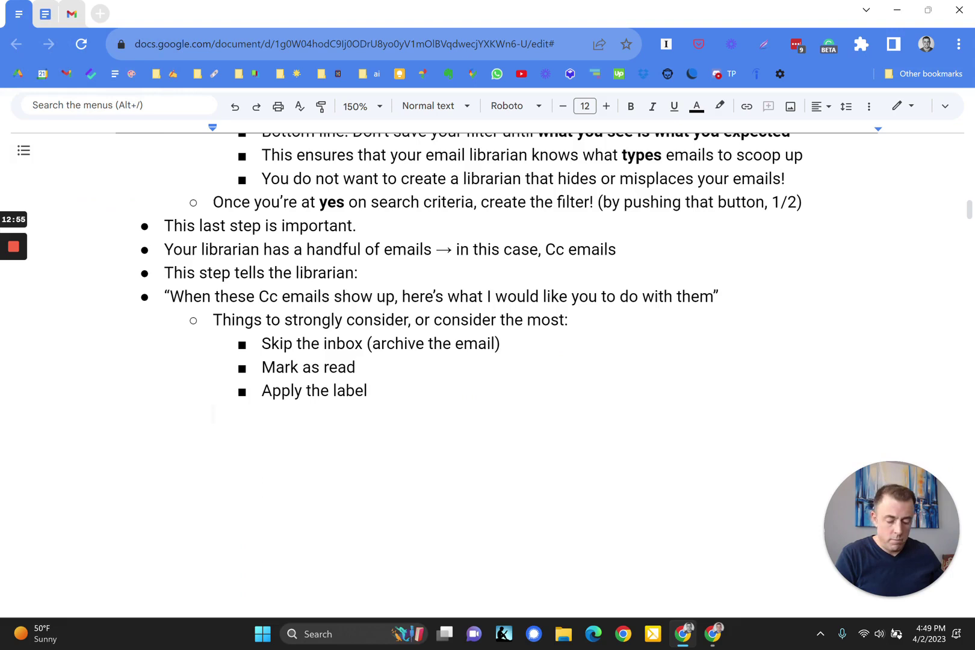
key(BackSpace)
key(ctrl+z)
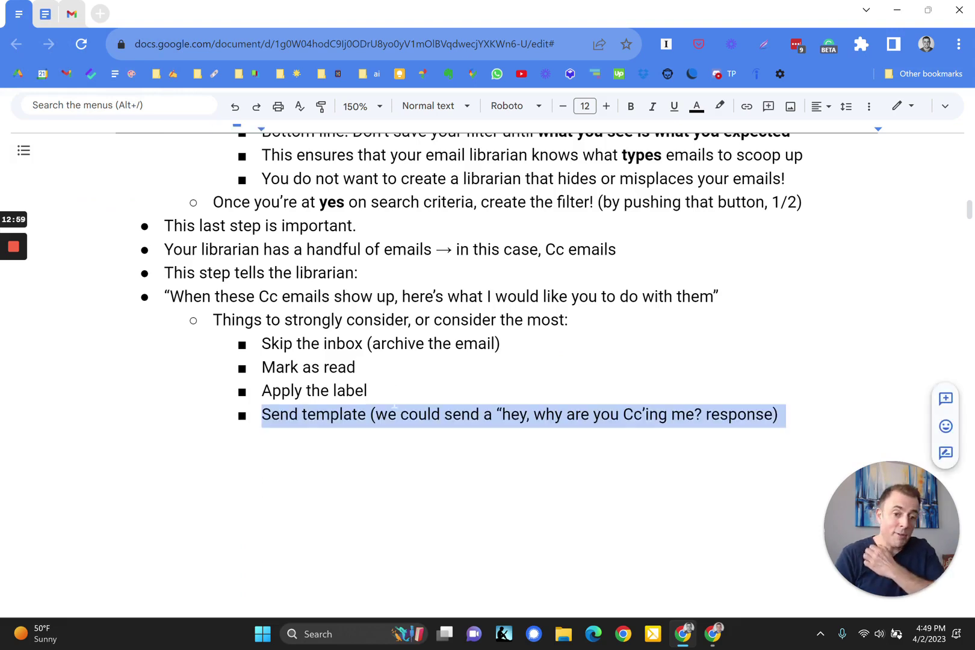
key(ctrl+z)
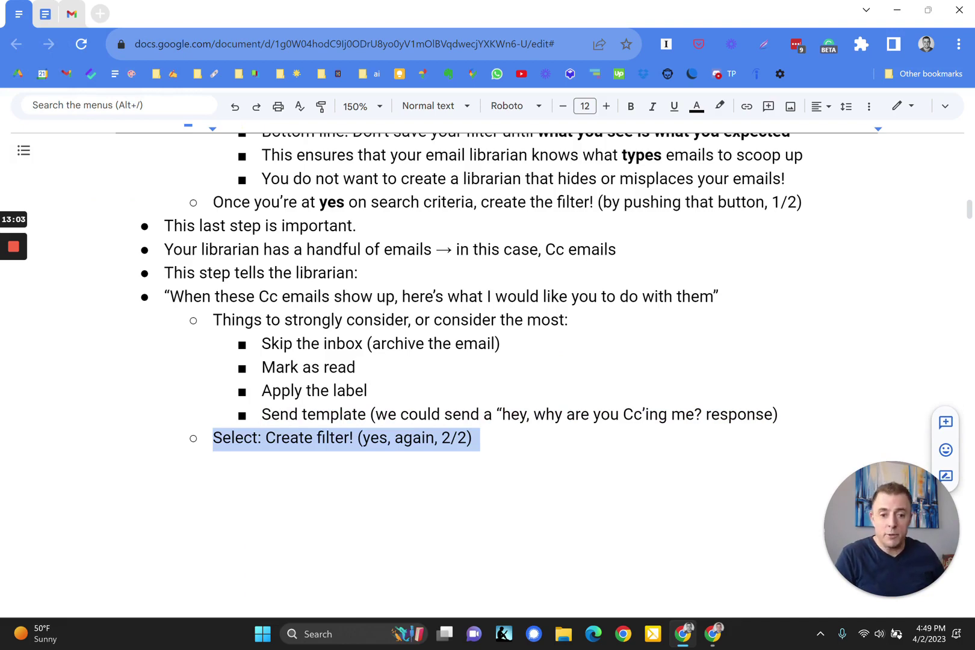
click(72, 13)
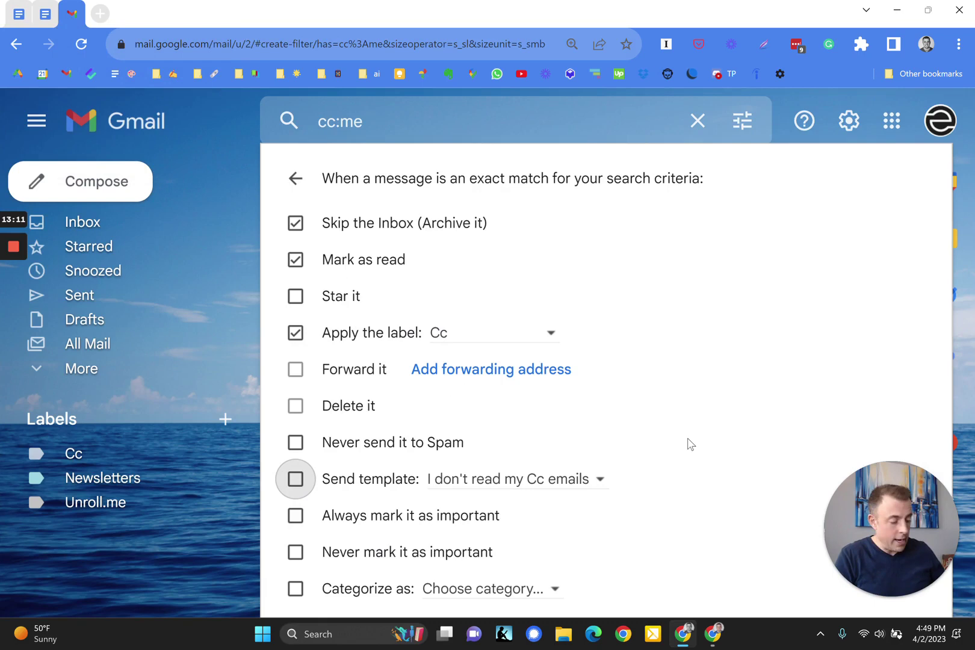
- Apply the cc:me filter to the 6 matching conversations as well, and create it
key(ctrl+minus)
key(ctrl+minus)
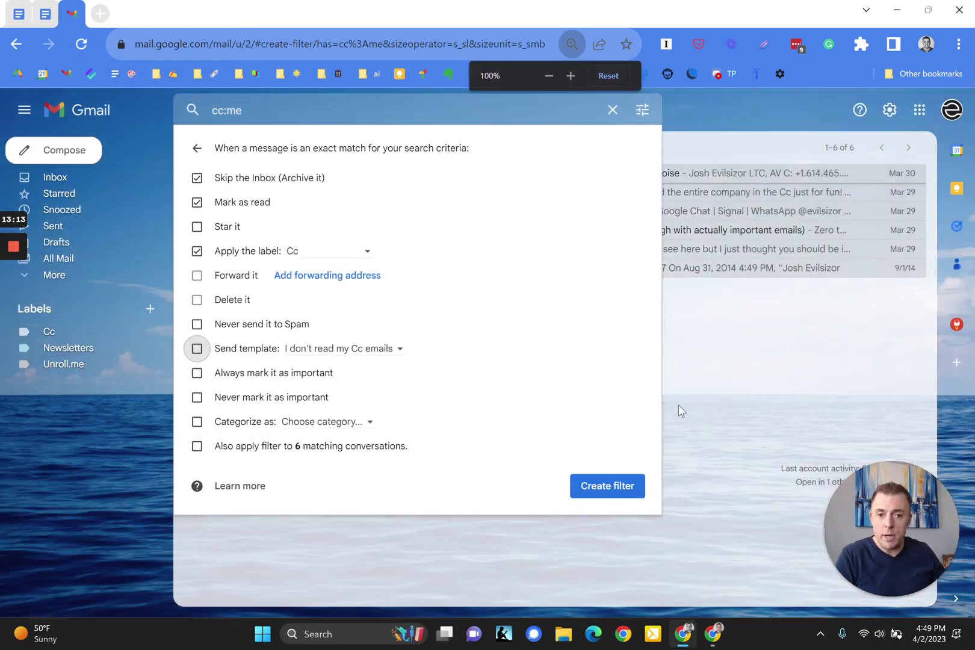
key(ctrl+plus)
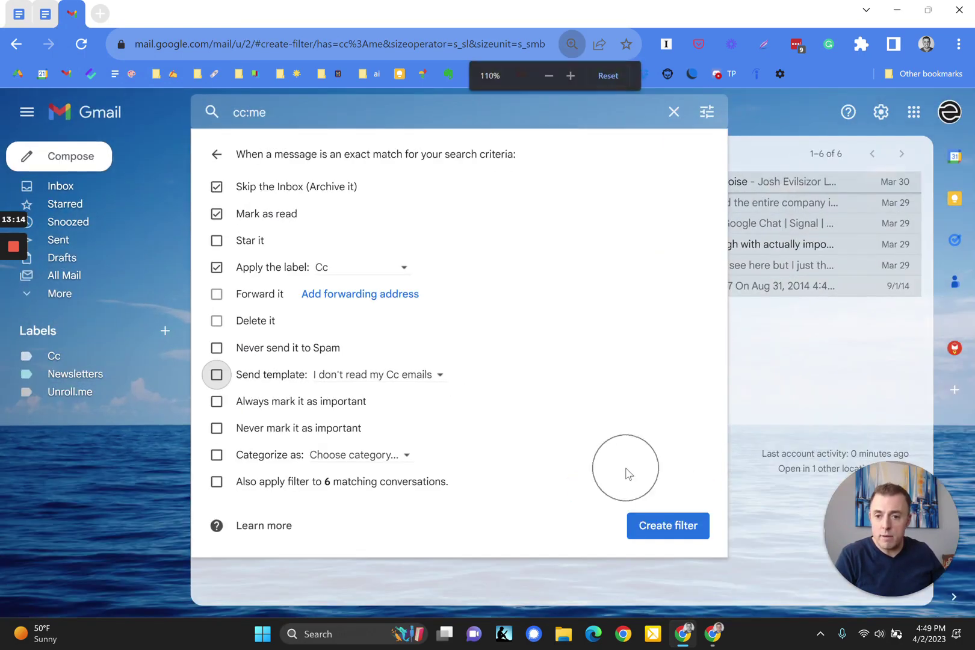
click(384, 485)
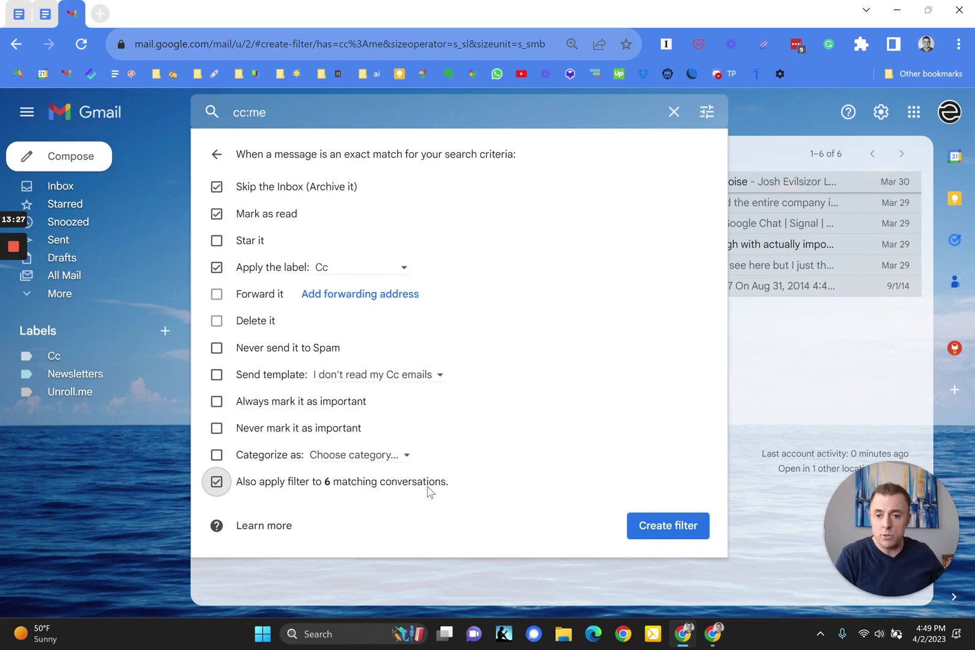
click(660, 527)
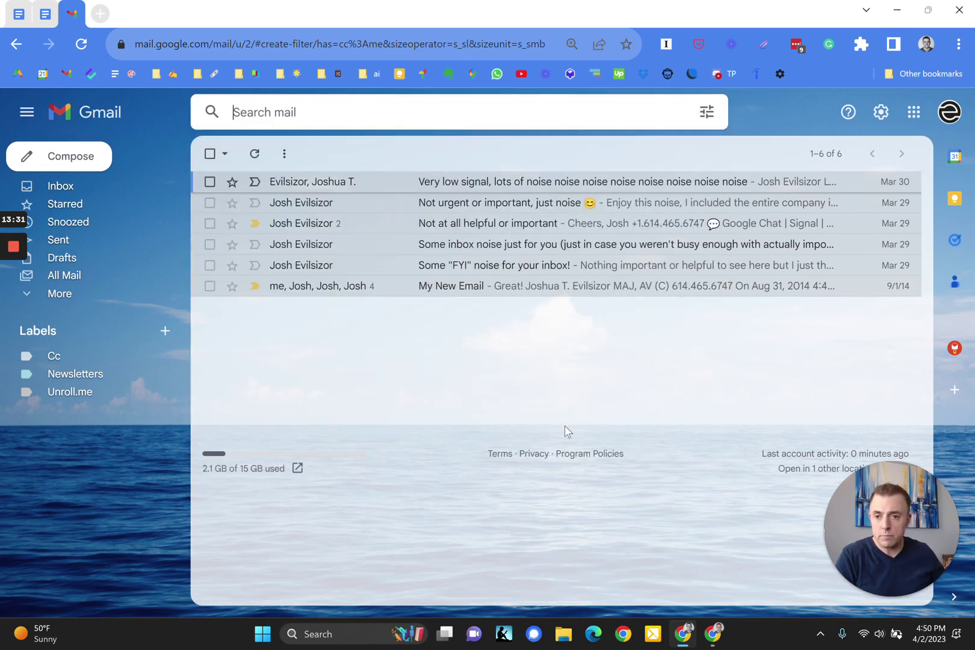
- Reveal the outline's Want more? bullet, then confirm the empty inbox and the six Cc-labelled messages
click(29, 21)
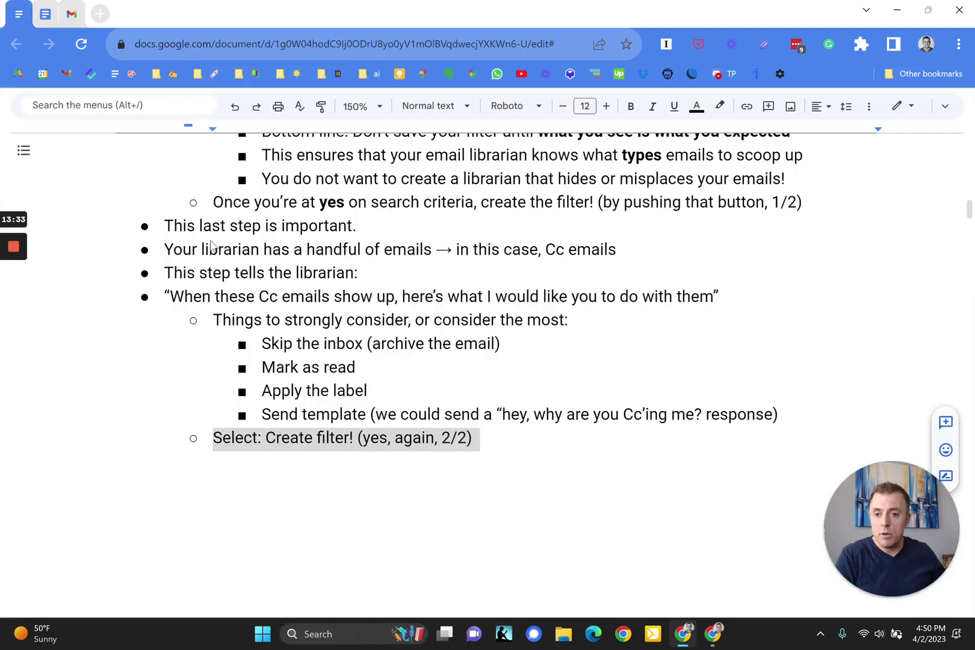
key(ctrl+z)
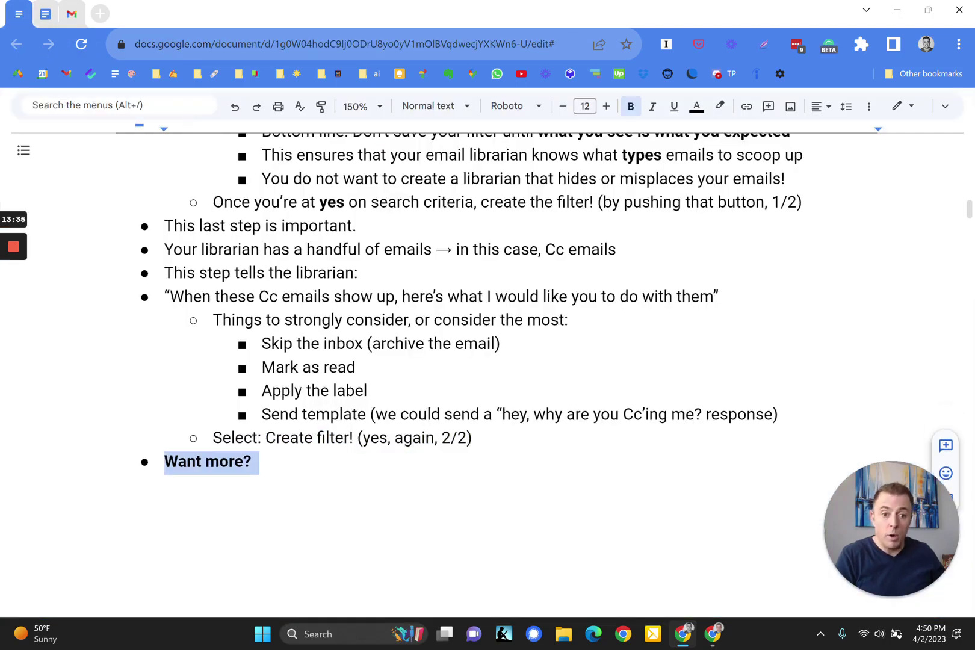
click(71, 13)
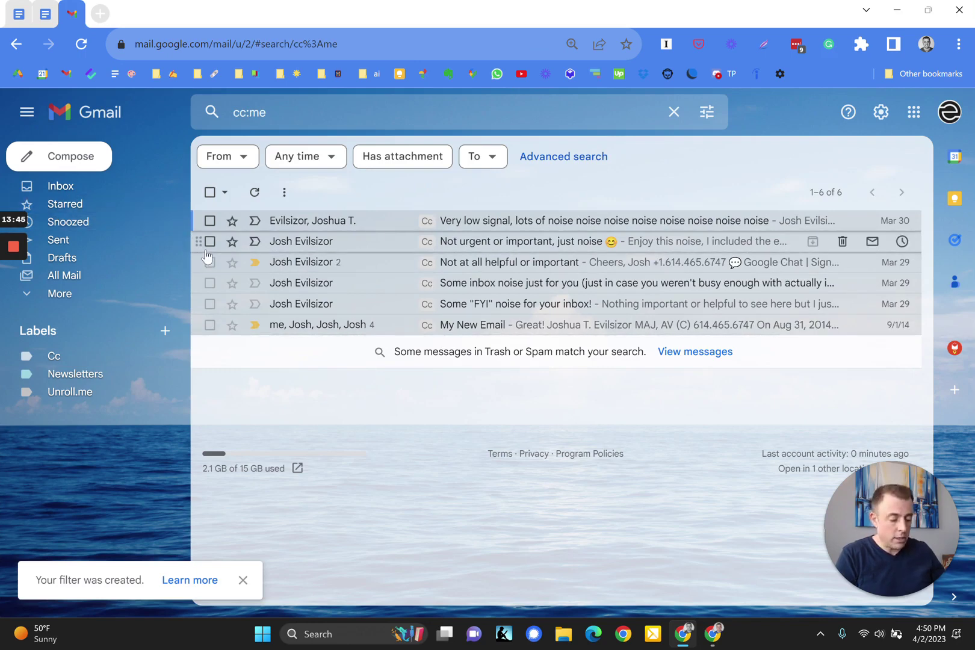
key(g)
key(i)
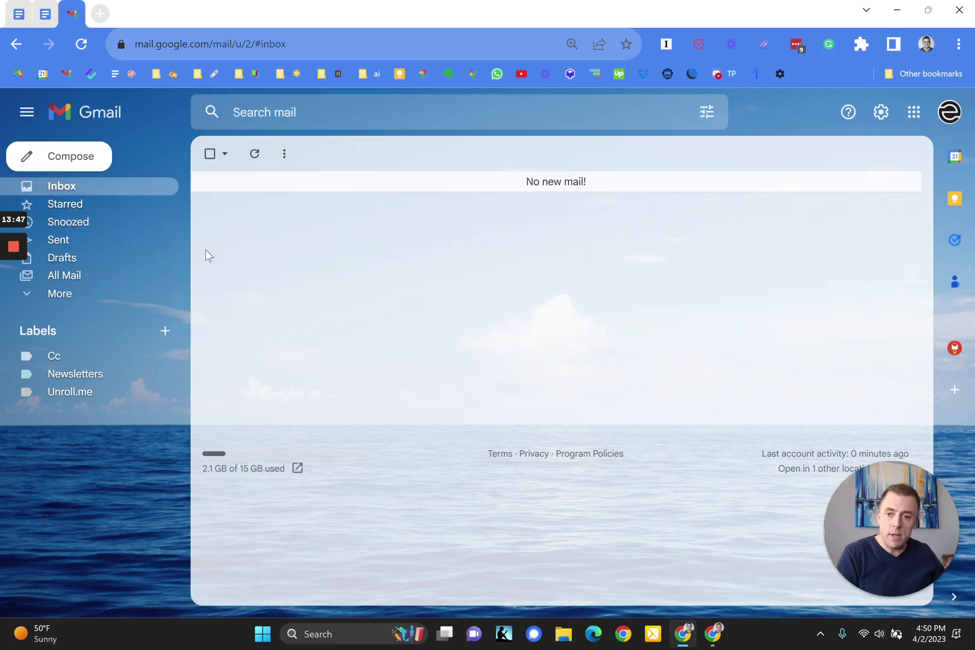
click(87, 361)
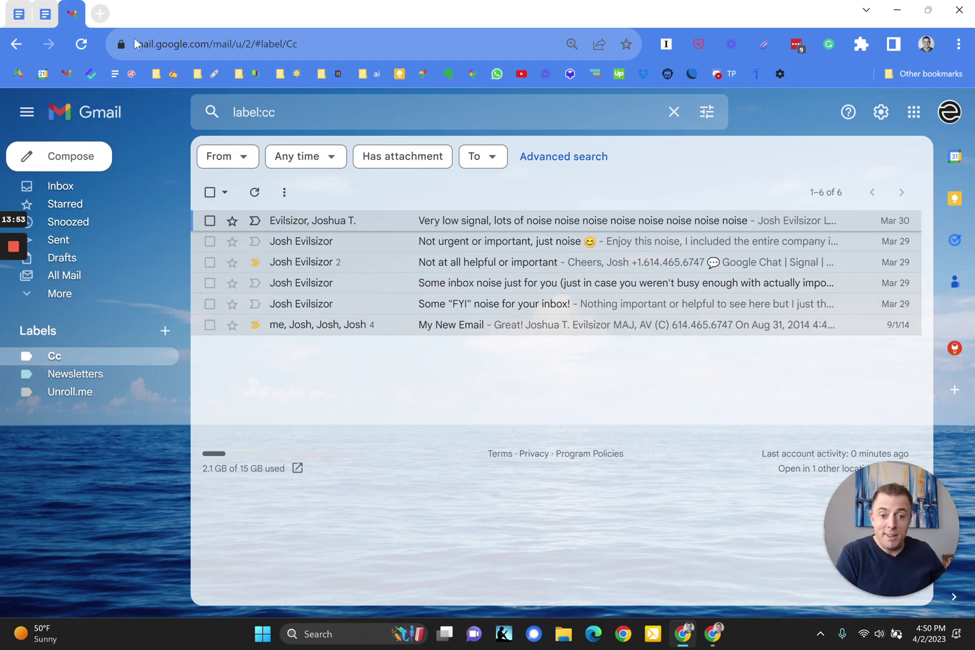
- Reveal the know-how and know-why sub-bullets under Want more?
click(20, 21)
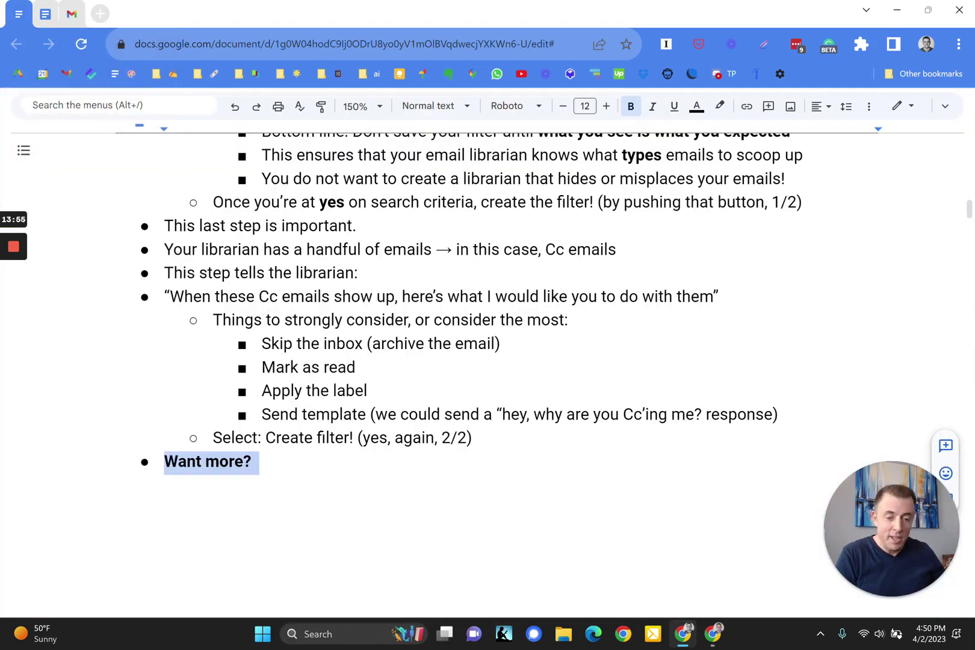
key(ctrl+z)
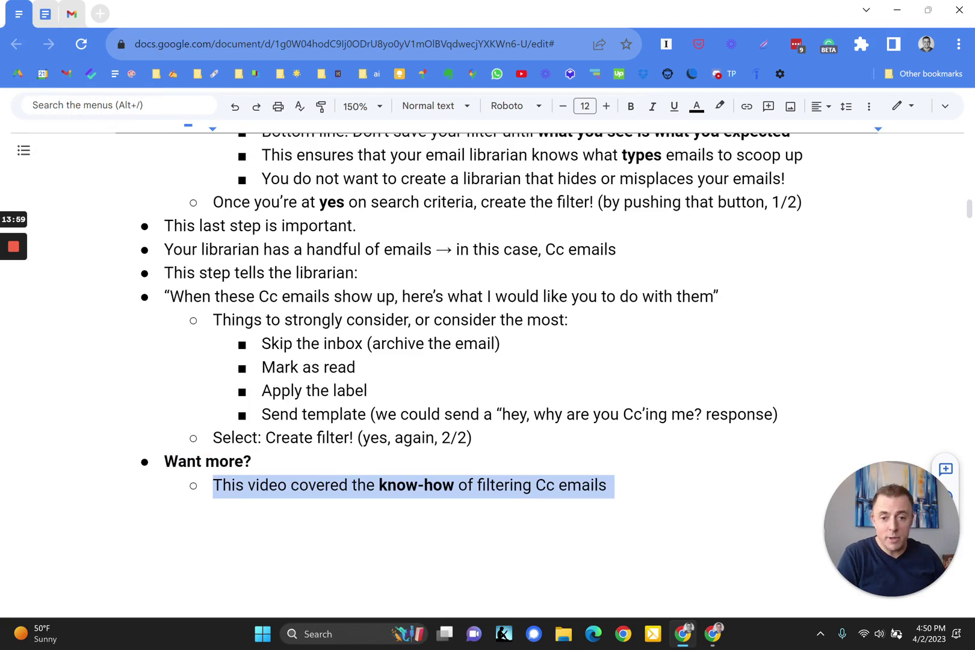
key(ctrl+z)
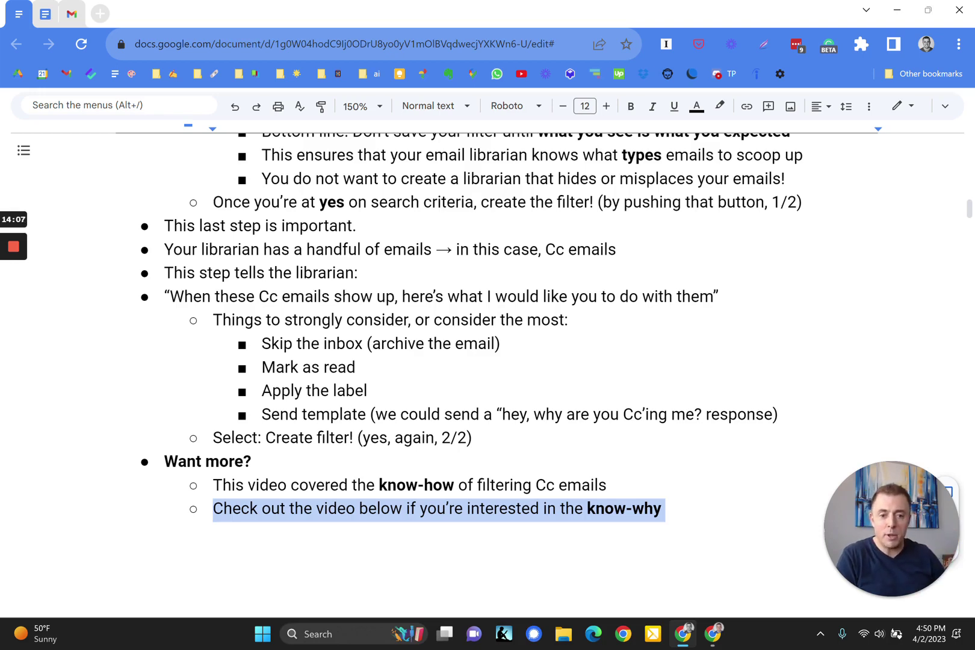
- Reveal the closing Helpful? Like/Subscribe/Share banner and the Remember! list with Leave questions!
key(ctrl+End)
key(shift+Home)
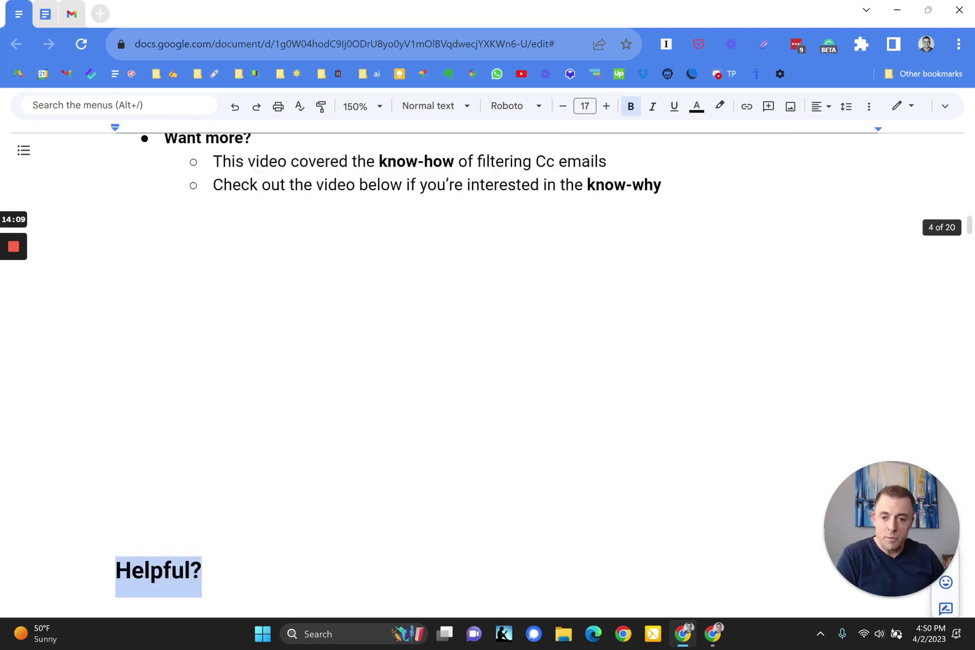
key(ctrl+v)
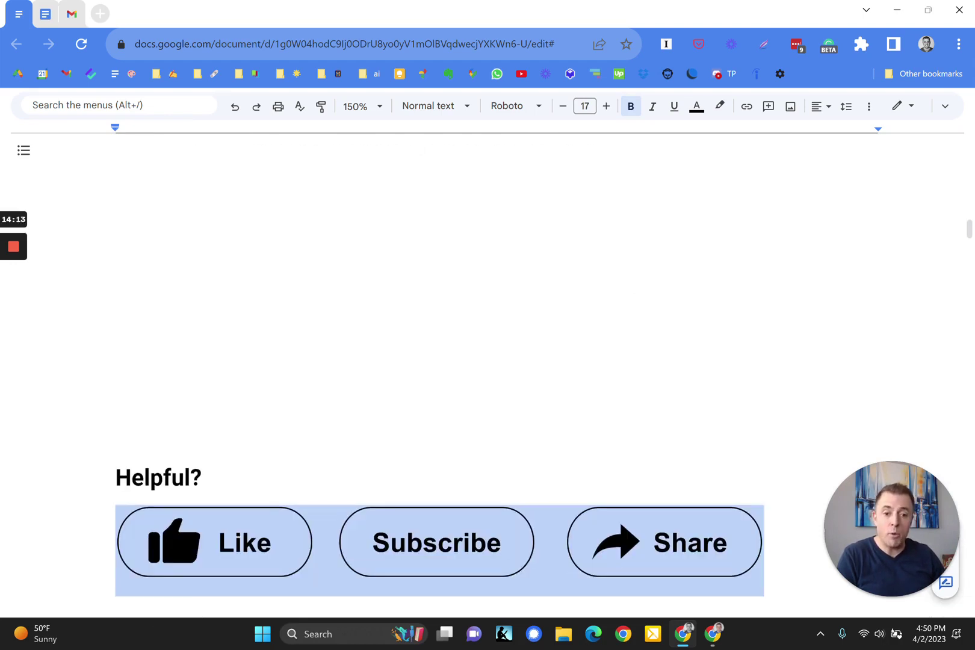
key(ctrl+End)
key(shift+Home)
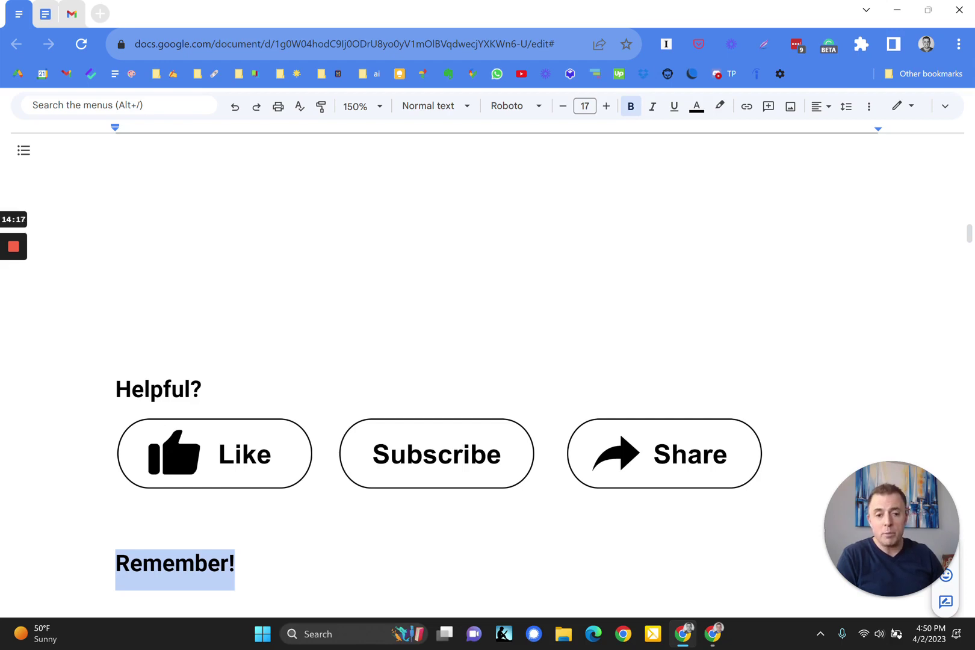
key(Down)
key(shift+Down)
key(shift+End)
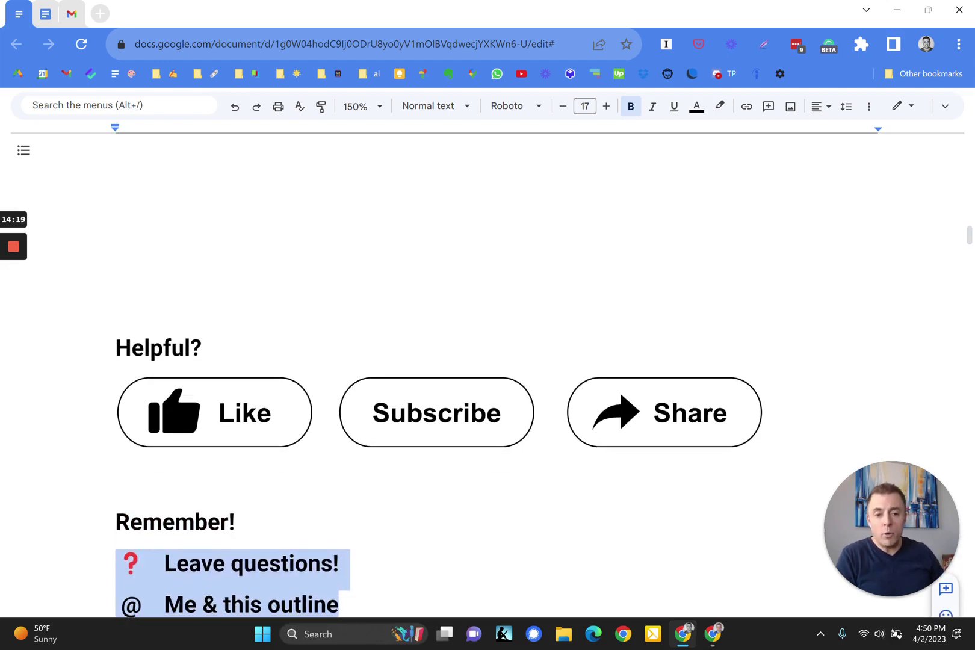
scroll(482, 361, down, 2)
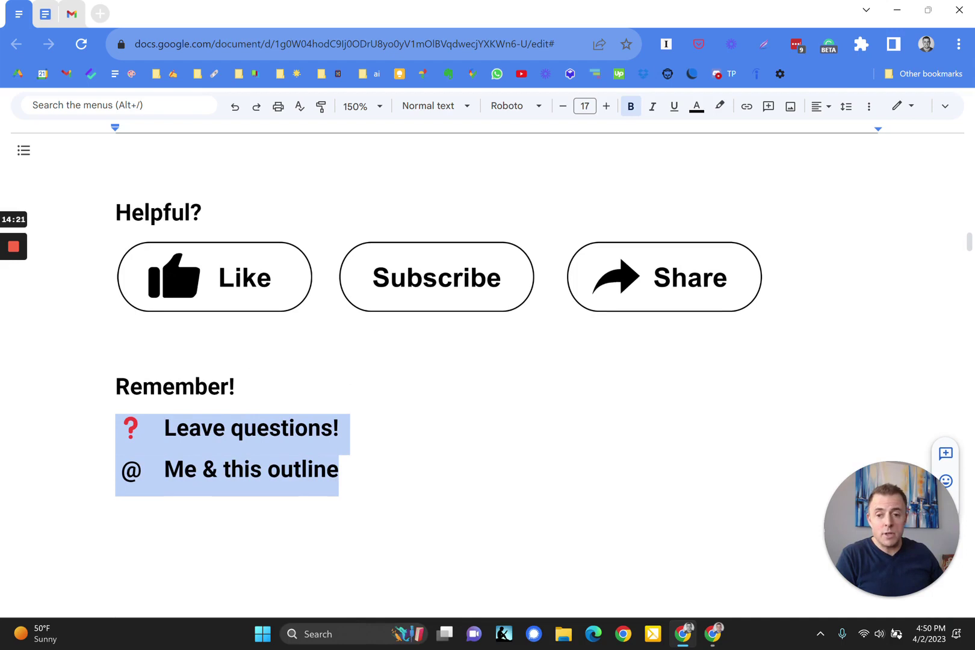